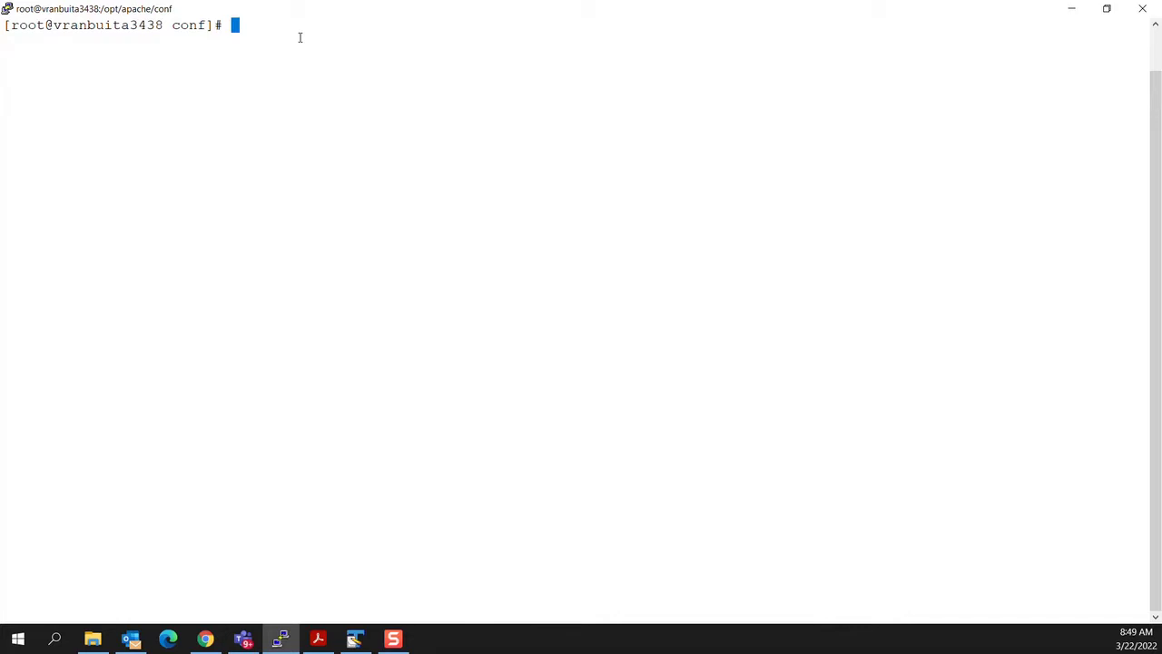
Step: Create an ssl_cert directory in /opt/apache/conf, listing the folder before and after
text(pwd)
key(Return)
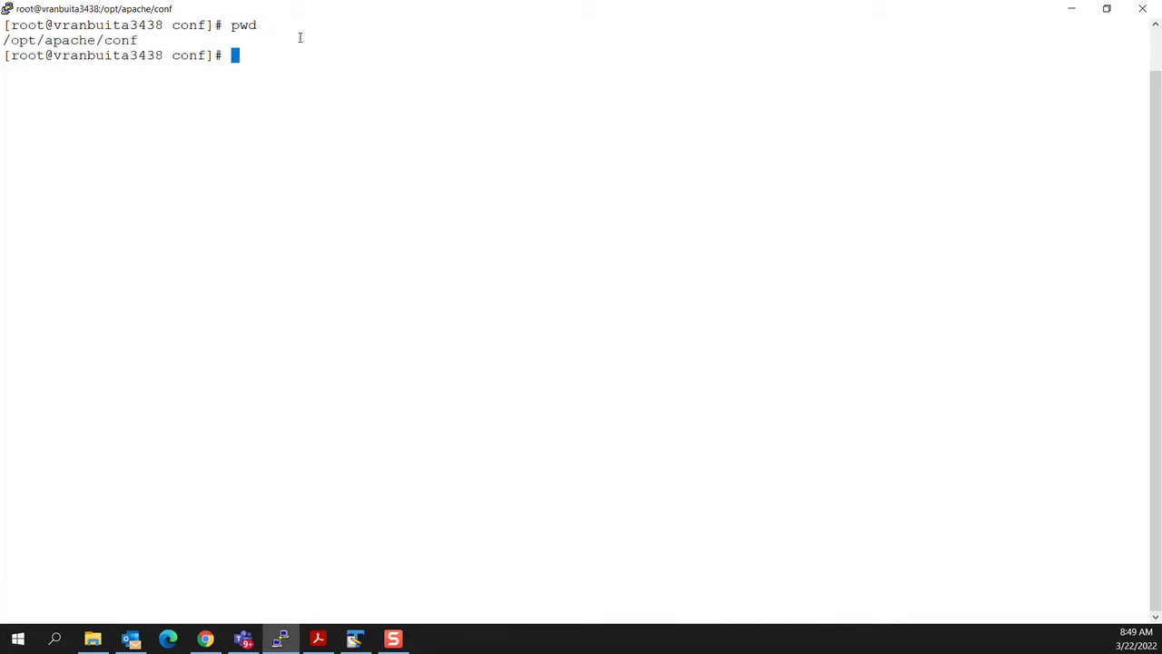
text(ll)
key(Return)
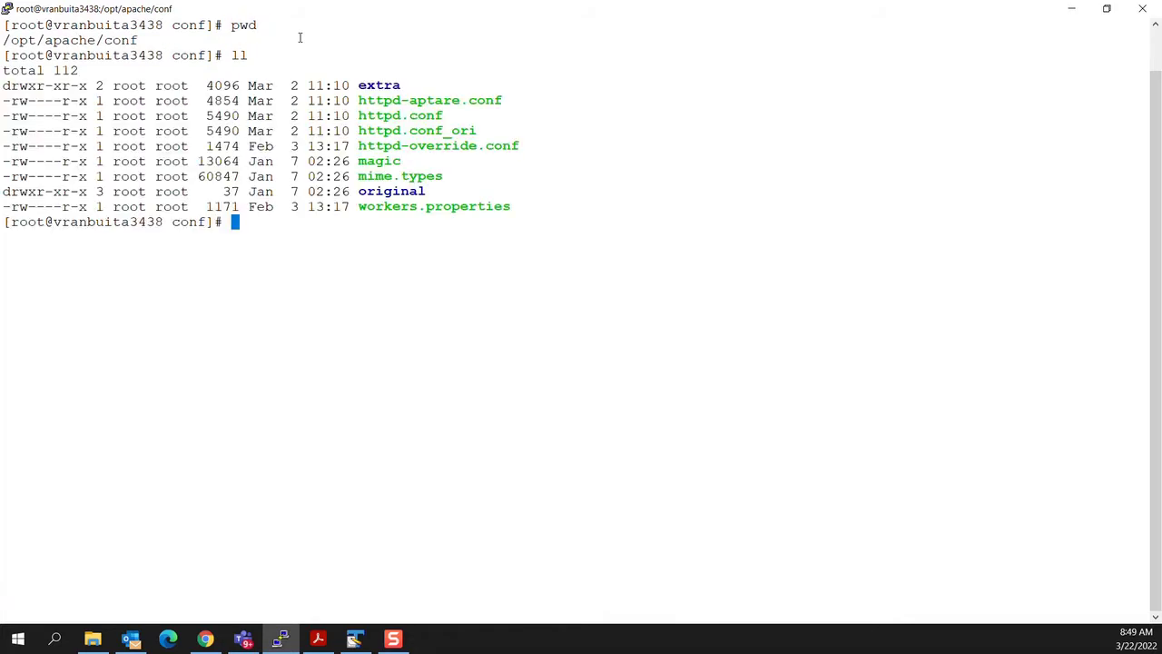
text(mkdir ssl_cert)
key(Return)
text(ll)
key(Return)
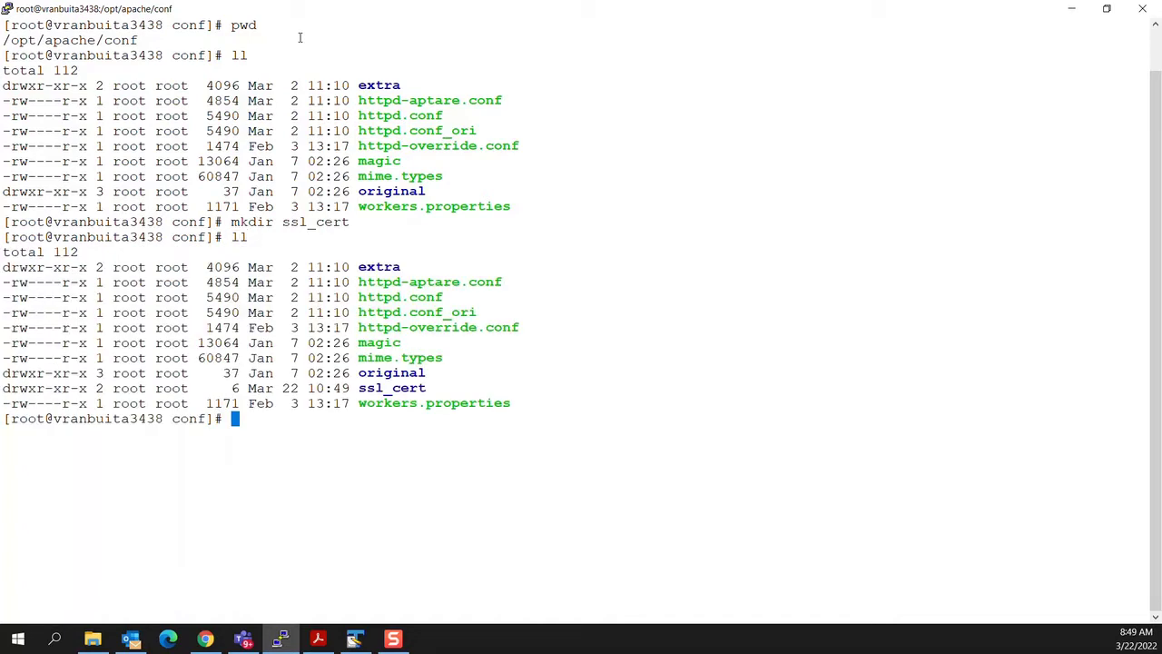
Step: Give ssl_cert 744 permissions and move into /tmp
text(chmod 744 ssl_cert)
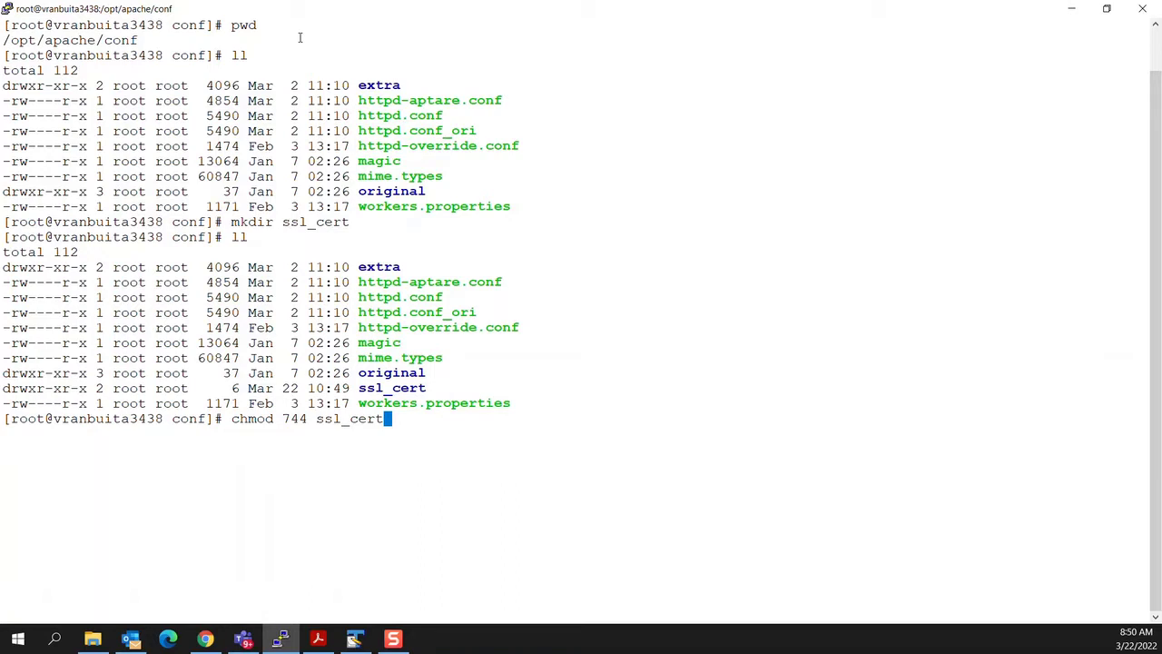
key(Return)
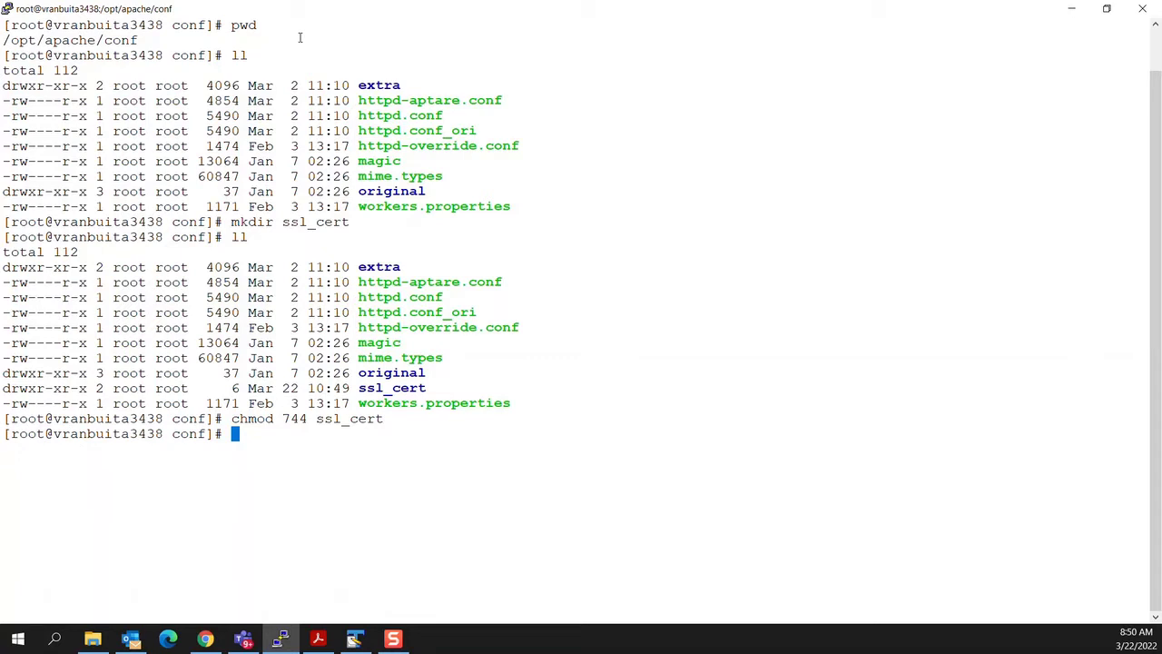
text(cd /tmp)
key(Return)
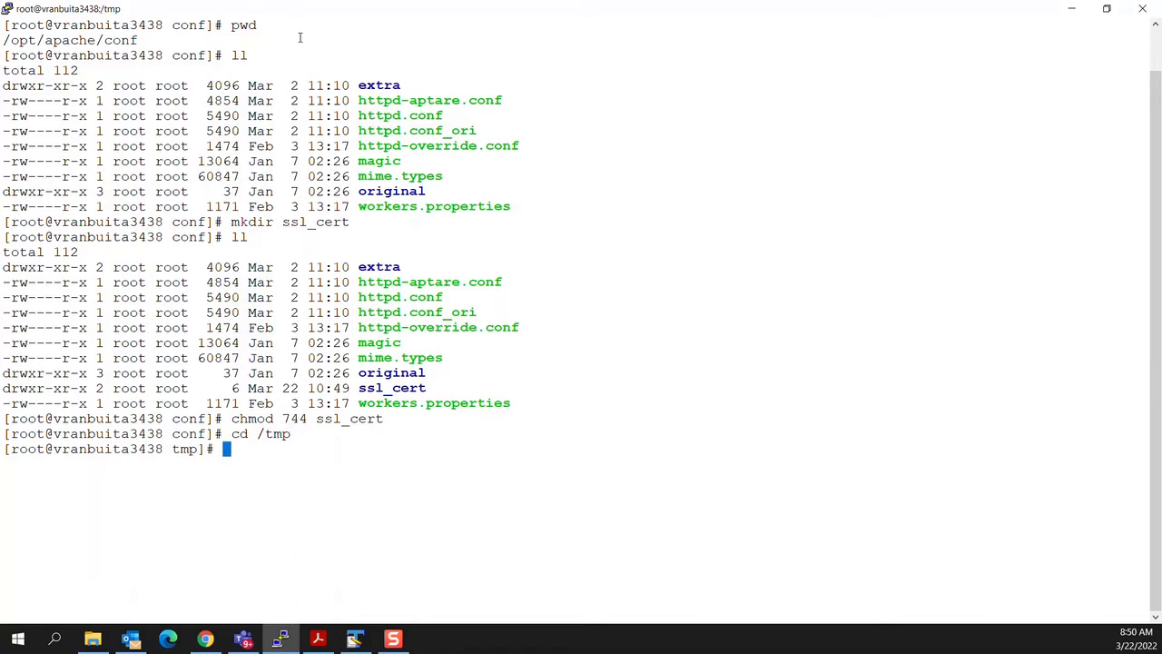
text(vi san.cnf)
key(Return)
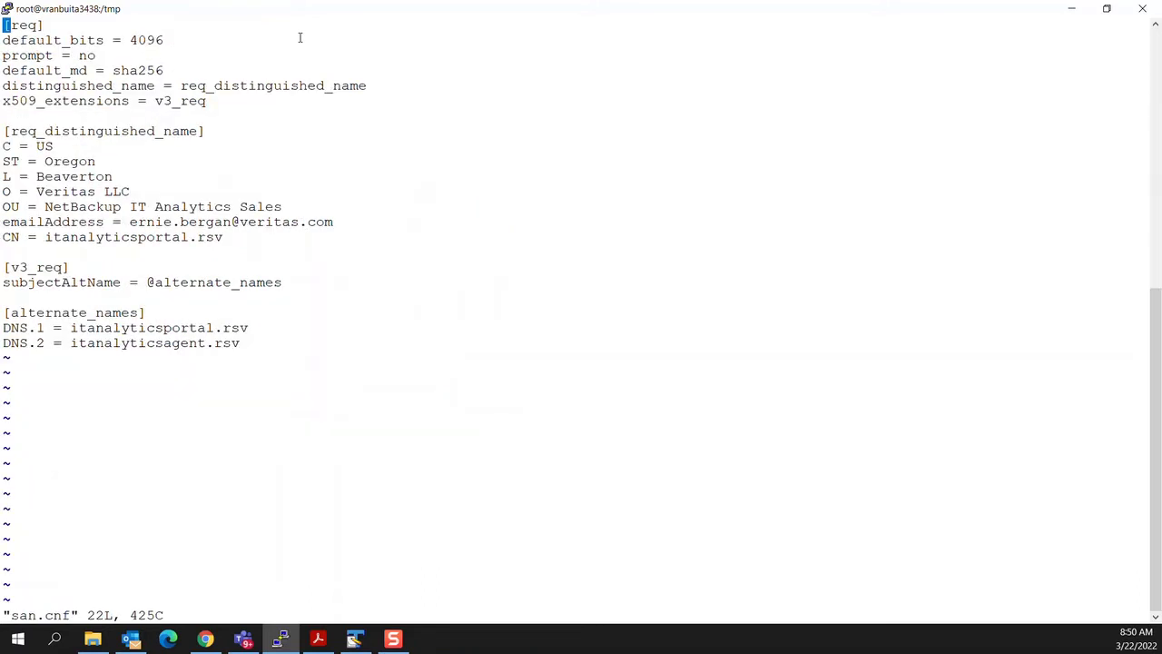
key(Down)
key(Down)
key(Down)
key(Down)
key(Down)
key(Down)
key(Down)
key(Down)
key(Down)
key(Down)
key(Down)
key(Down)
key(Down)
key(Down)
key(Up)
key(Up)
key(Up)
key(Up)
key(Up)
key(Up)
key(Down)
key(Down)
key(Down)
key(Down)
key(Down)
key(Down)
key(Down)
key(Down)
key(Down)
key(Down)
key(Down)
key(Down)
key(Up)
key(Up)
key(Up)
key(Up)
key(Up)
key(Up)
key(Down)
key(Down)
key(Down)
key(Down)
key(Down)
key(Down)
key(Down)
key(Right)
key(Right)
key(Right)
key(Right)
key(Right)
key(Right)
key(Right)
key(Right)
key(Right)
key(Right)
key(Right)
key(Right)
key(Right)
key(Right)
key(Right)
key(Right)
key(Right)
key(Right)
key(Right)
key(Right)
key(Right)
key(Right)
key(Right)
key(Right)
text(:)
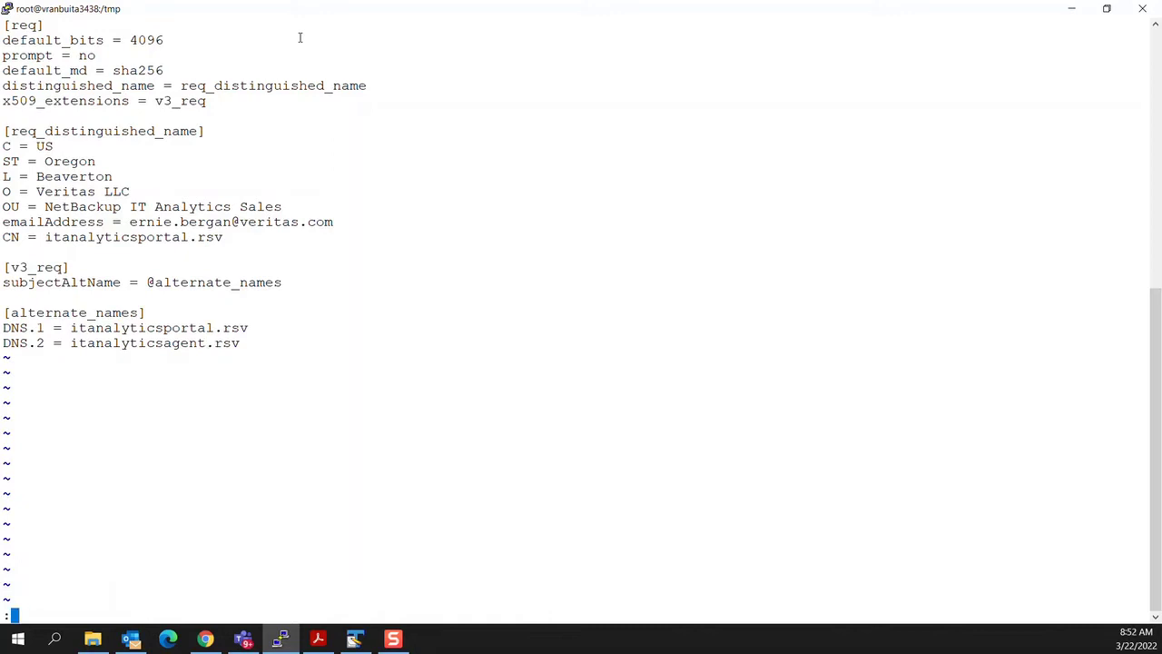
text(q!)
key(Return)
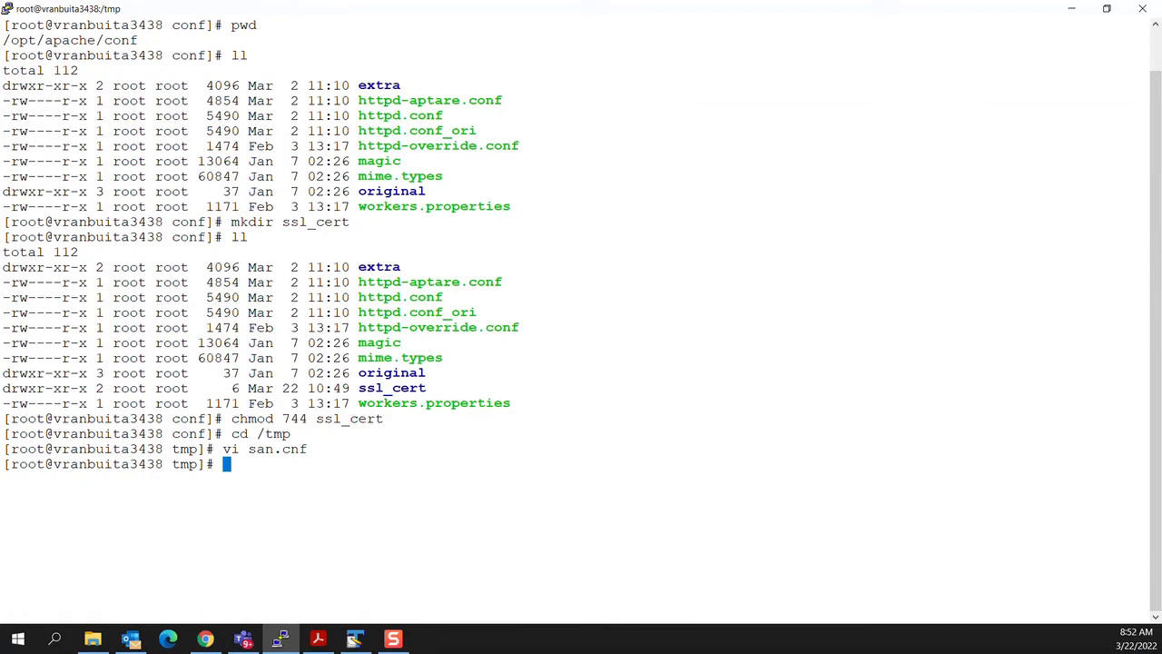
Step: Paste and run the openssl req command to create 4096-bit ita-rsv.key and ita-rsv.crt, valid 3650 days
key(alt+Tab)
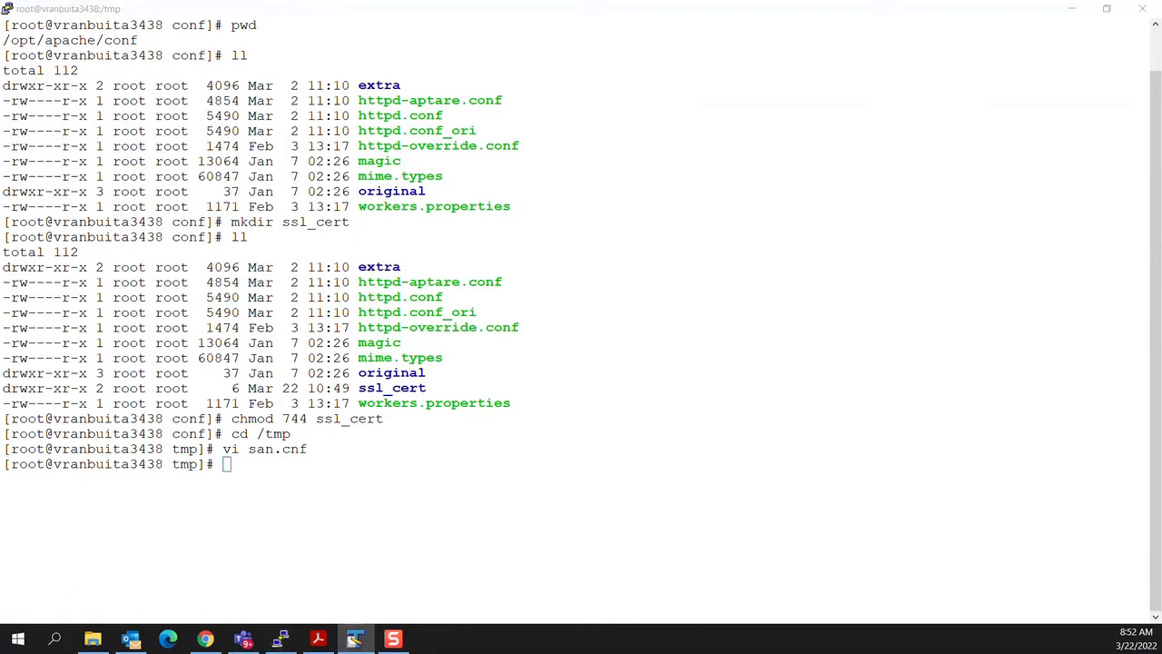
right_click(293, 475)
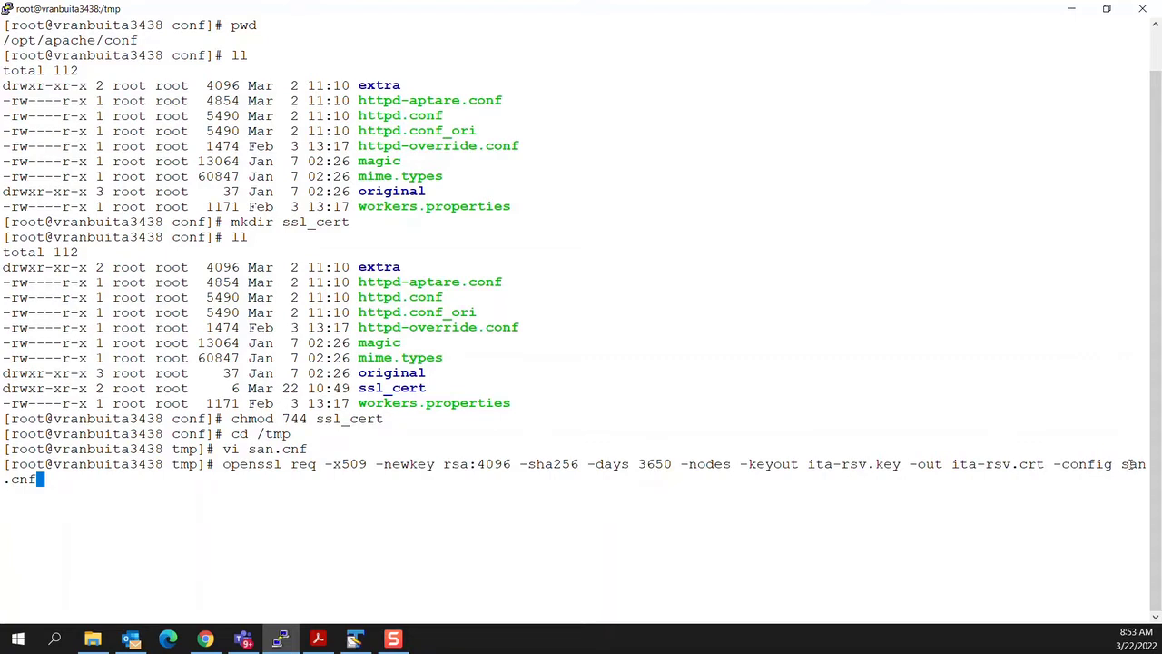
key(Return)
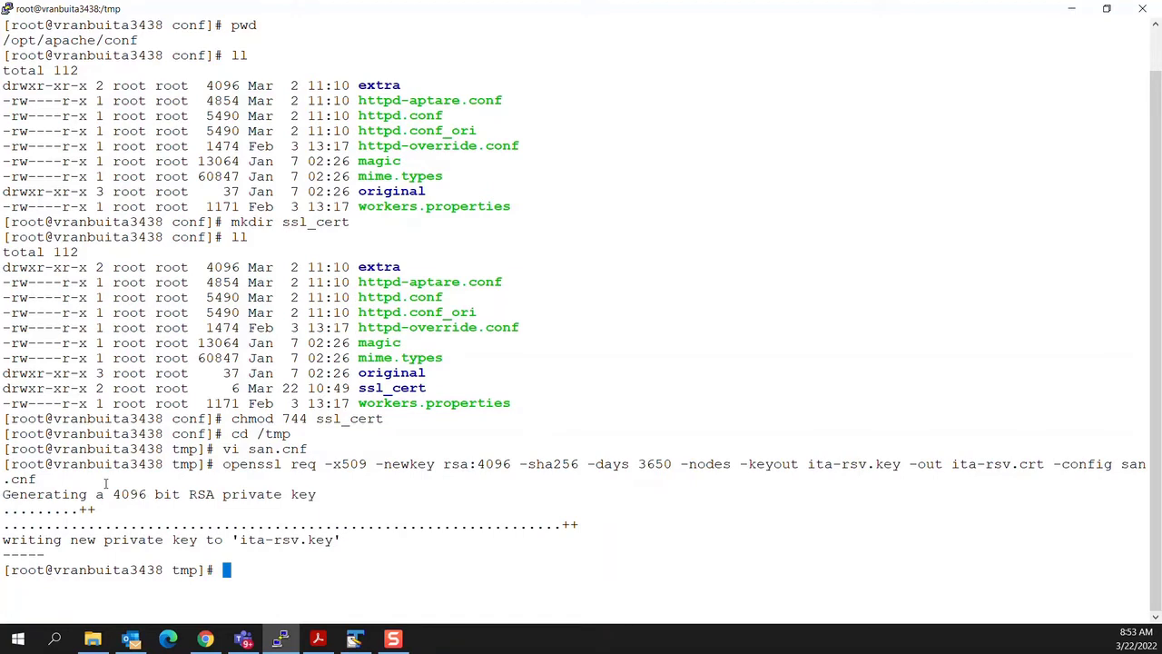
Step: List /tmp, print ita-rsv.crt with cat, and copy its PEM text from BEGIN to END CERTIFICATE
text(ll)
key(Return)
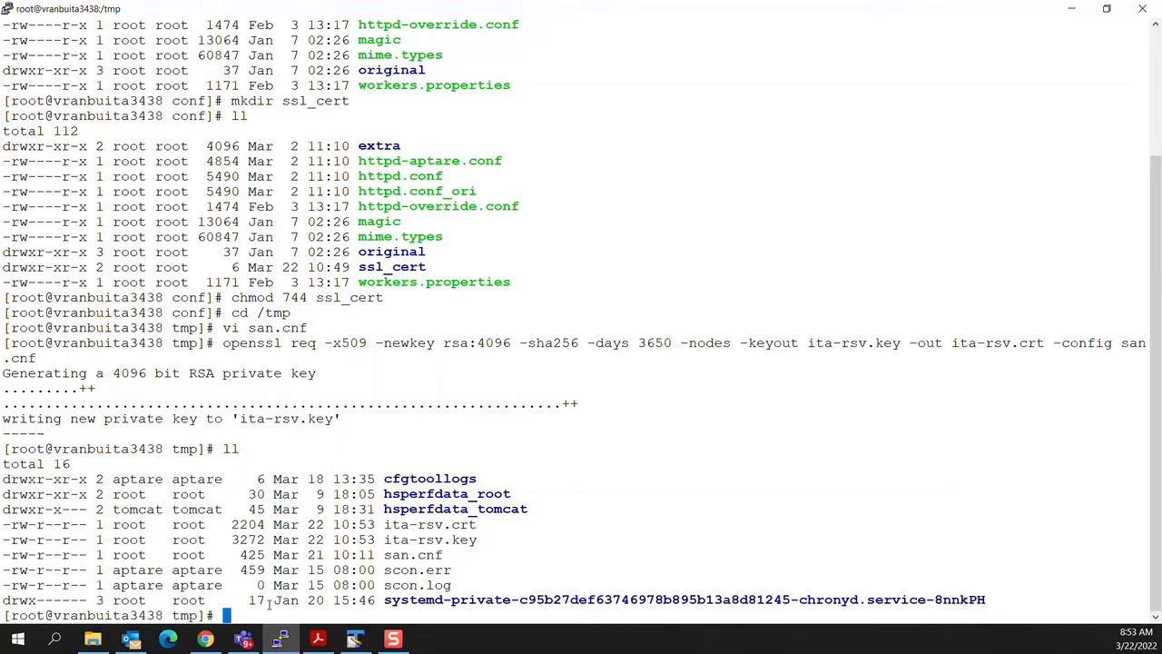
text(cat ita-rsv.crt)
key(Return)
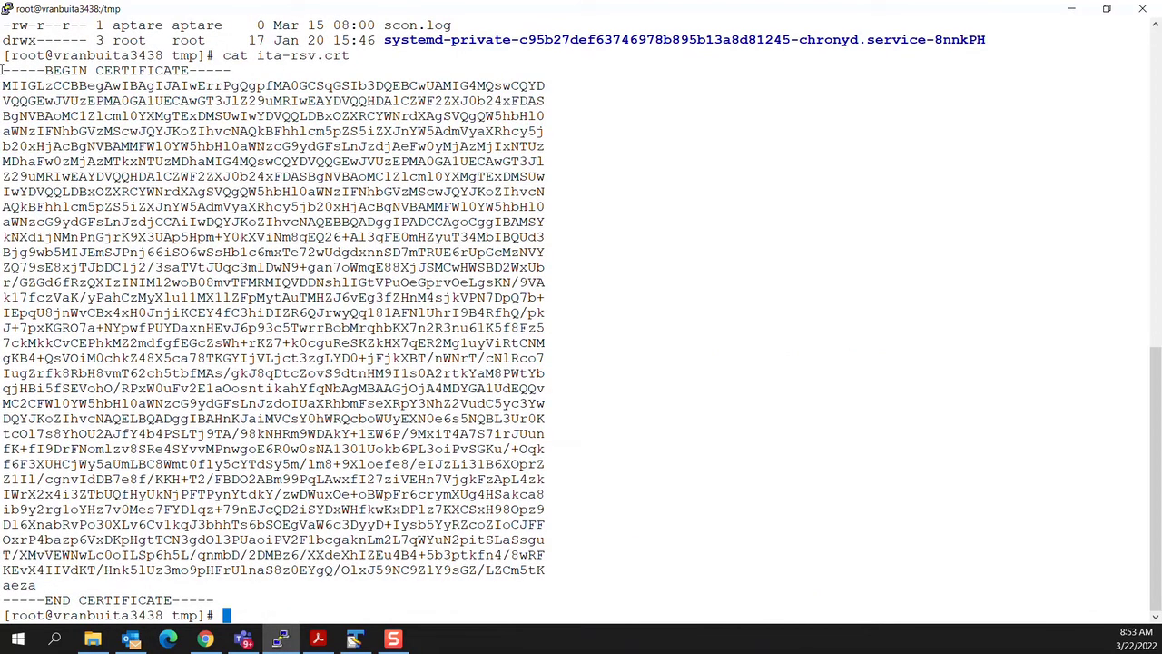
drag(3, 70, 217, 600)
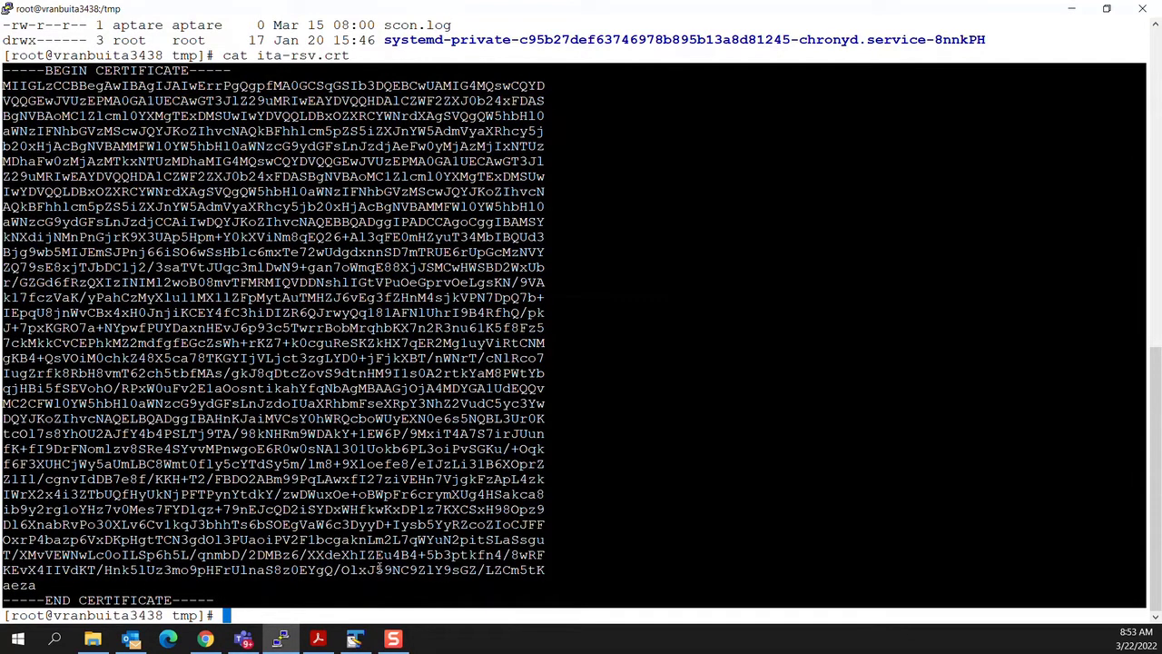
Step: Decode the pasted certificate in SSL Shopper, checking CN itanalyticsportal.rsv, both SANs and 2022–2032 validity
mouse_move(204, 640)
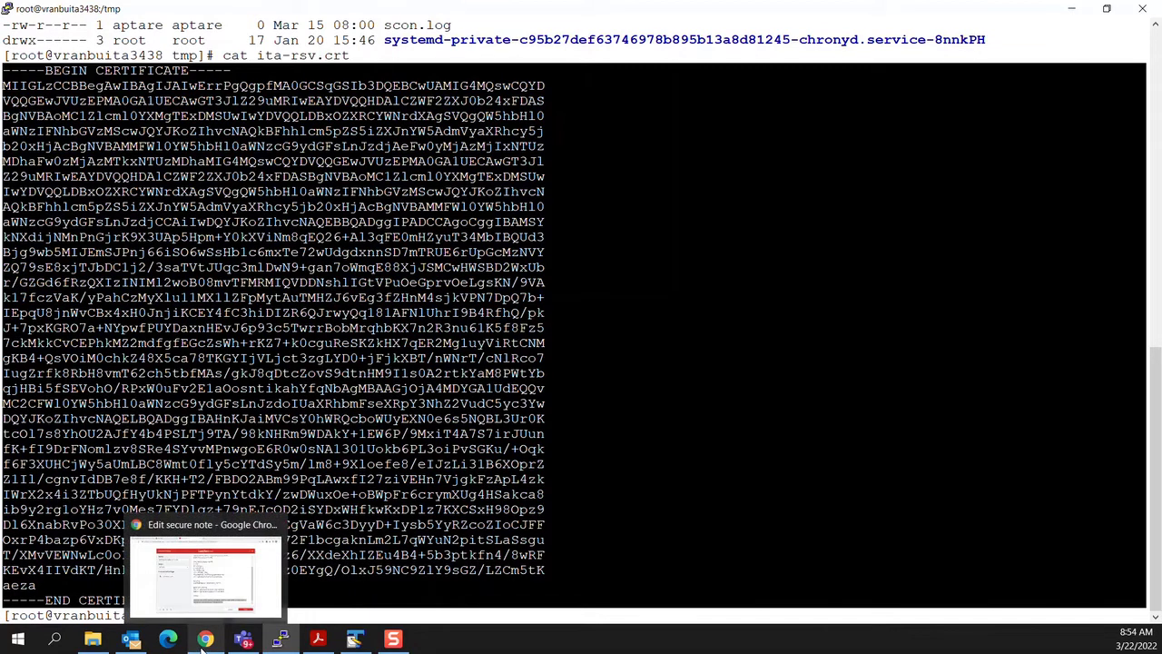
click(218, 536)
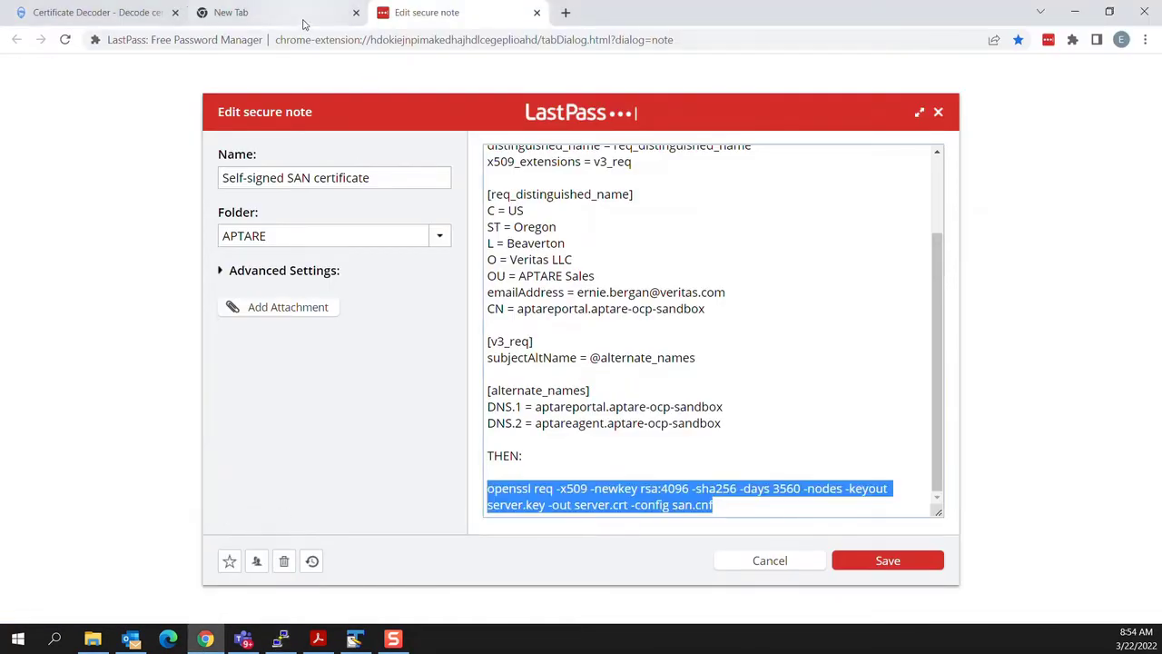
click(141, 13)
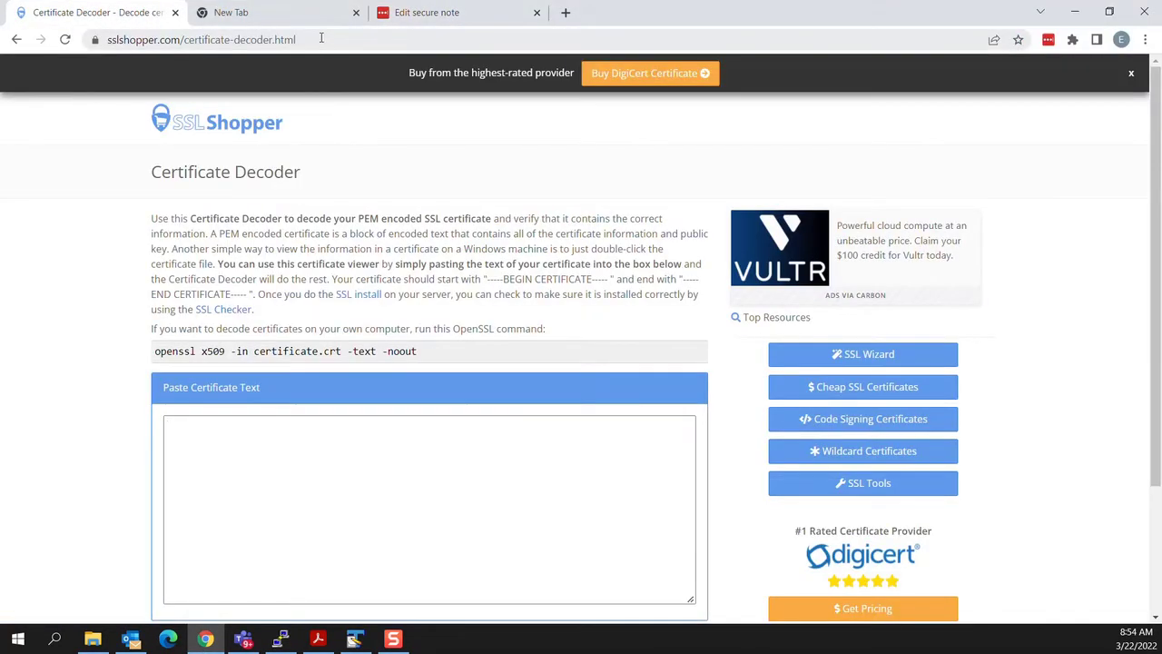
click(195, 432)
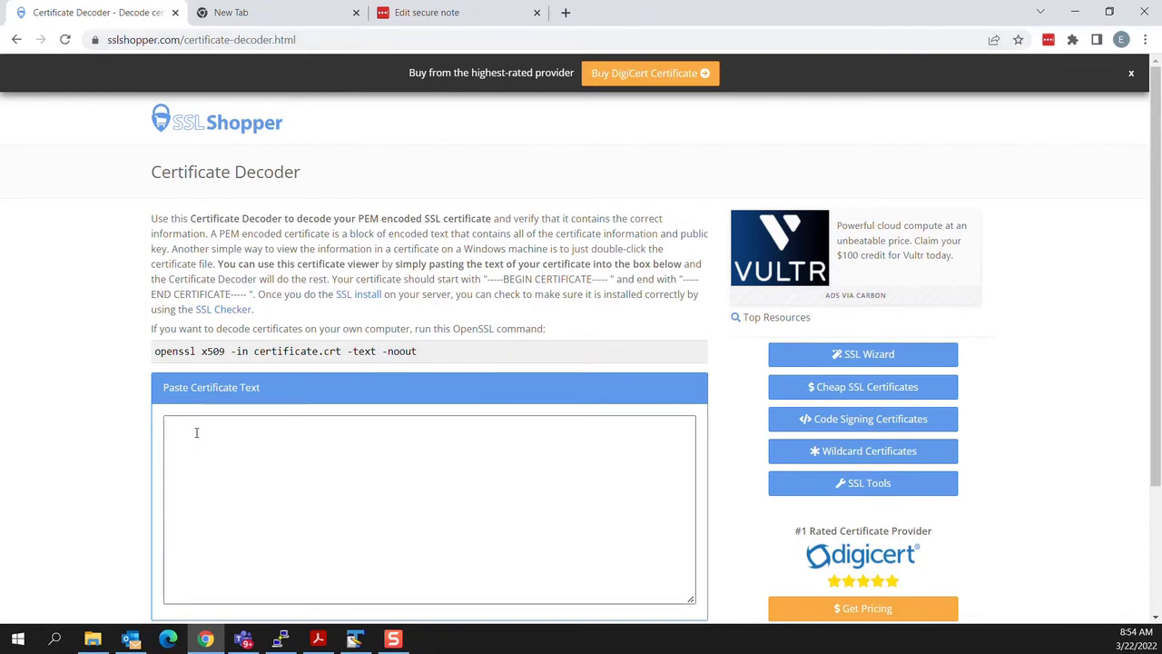
right_click(195, 433)
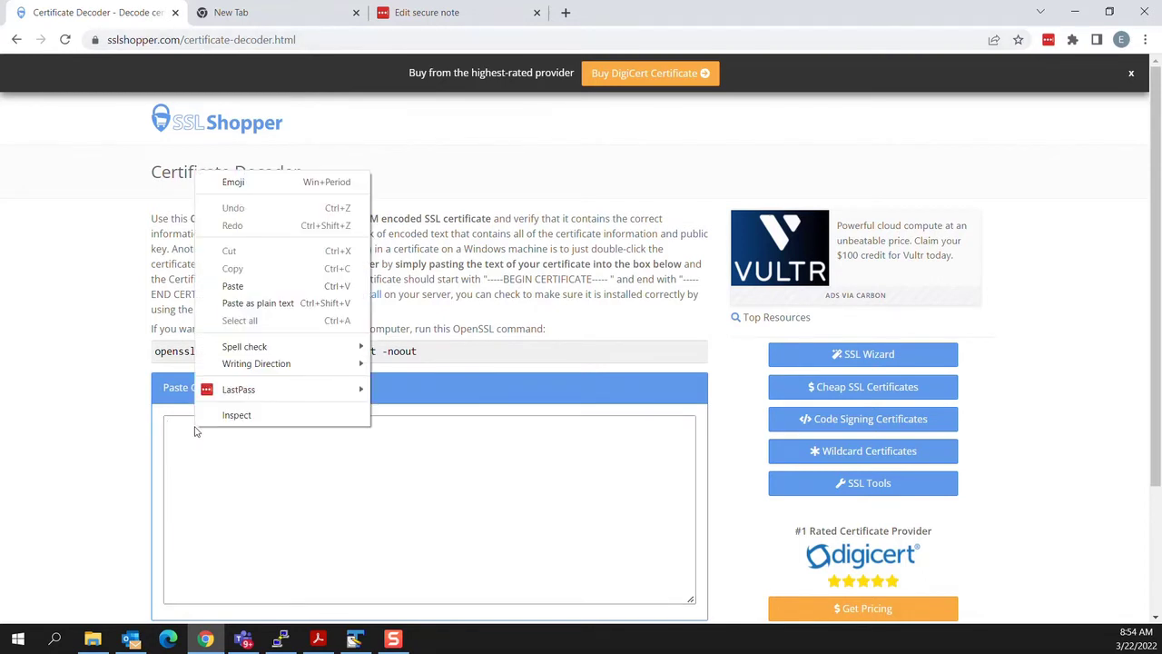
click(232, 286)
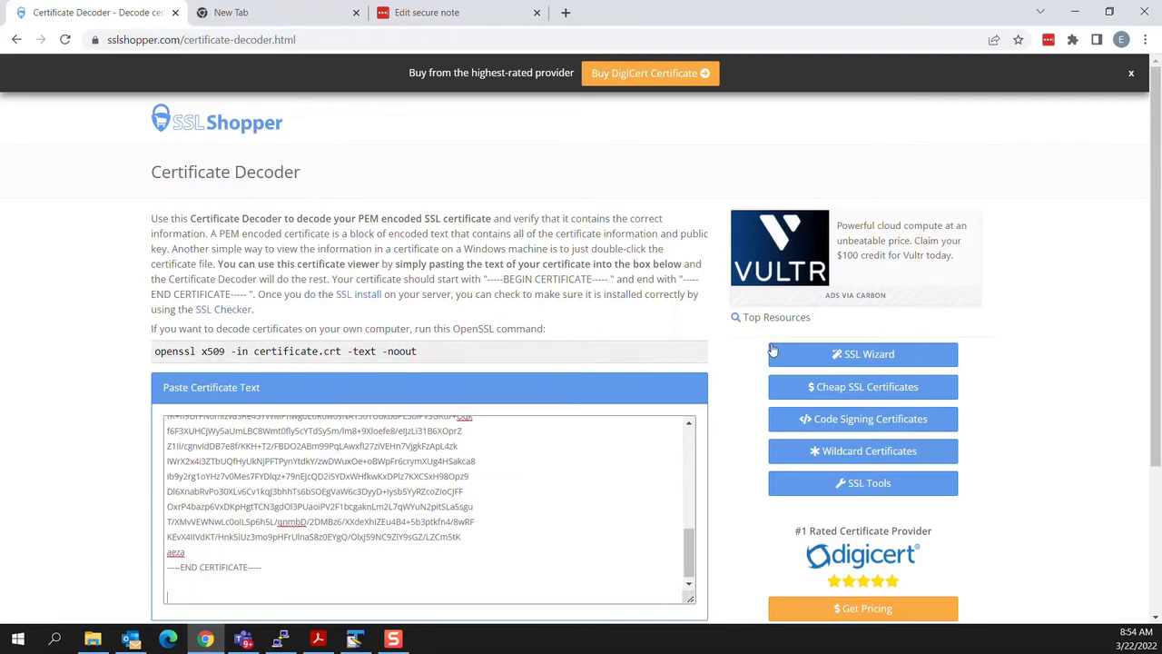
scroll(939, 288, down, 4)
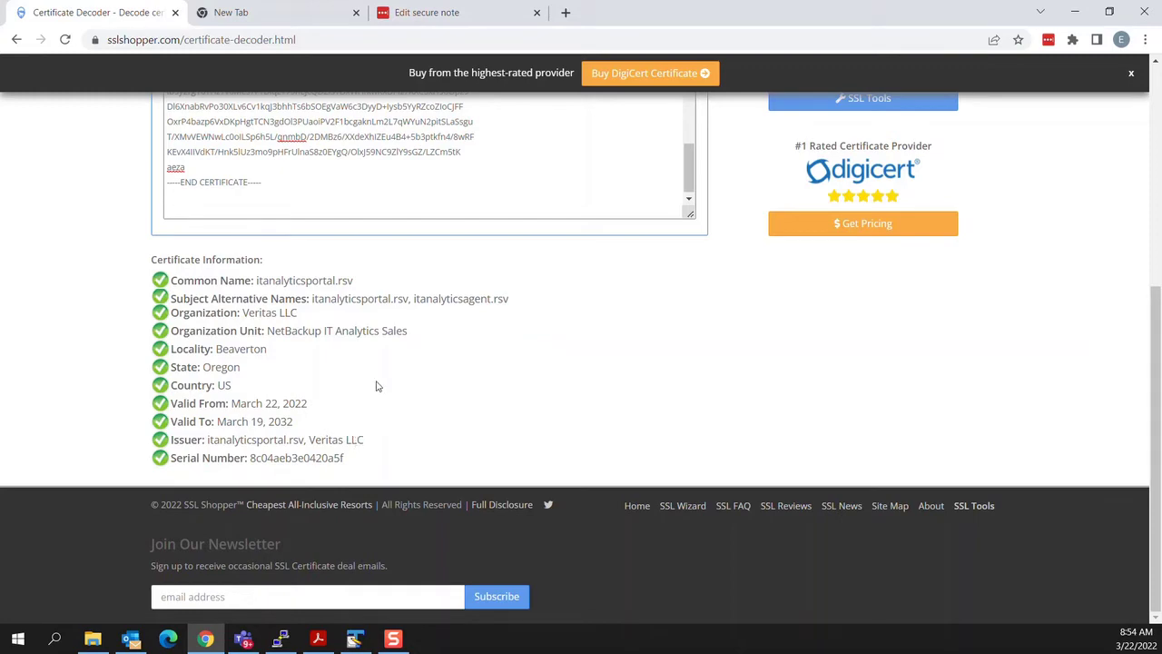
scroll(307, 273, up, 3)
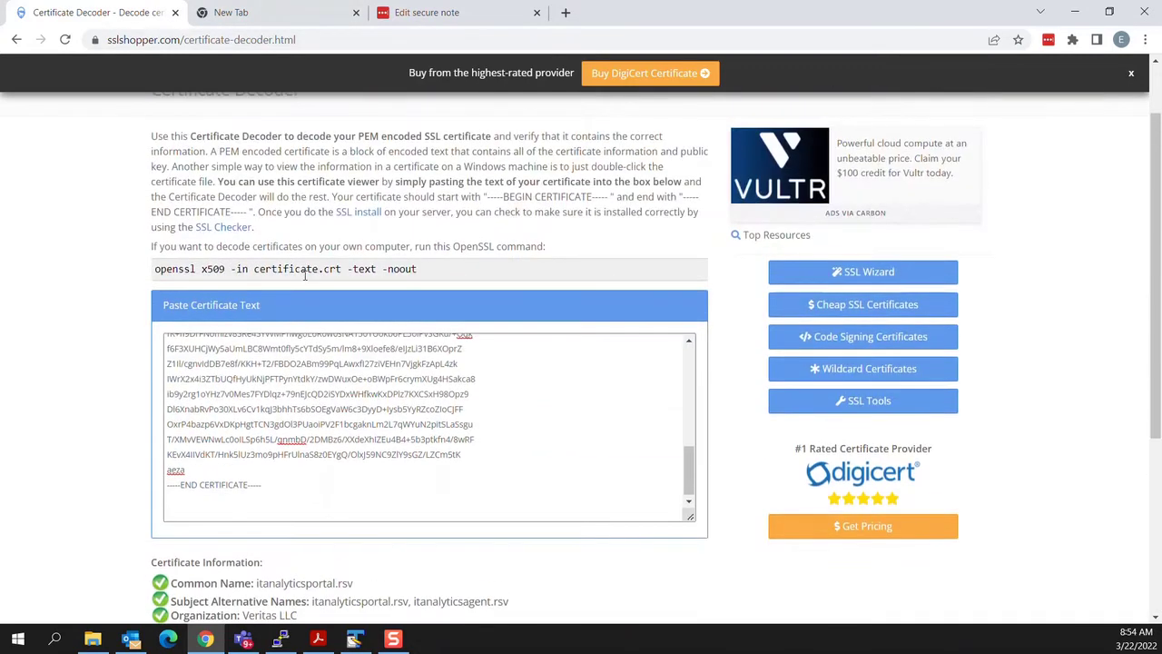
Step: Copy ita-rsv.crt and ita-rsv.key from /tmp into /opt/apache/conf/ssl_cert
click(1074, 12)
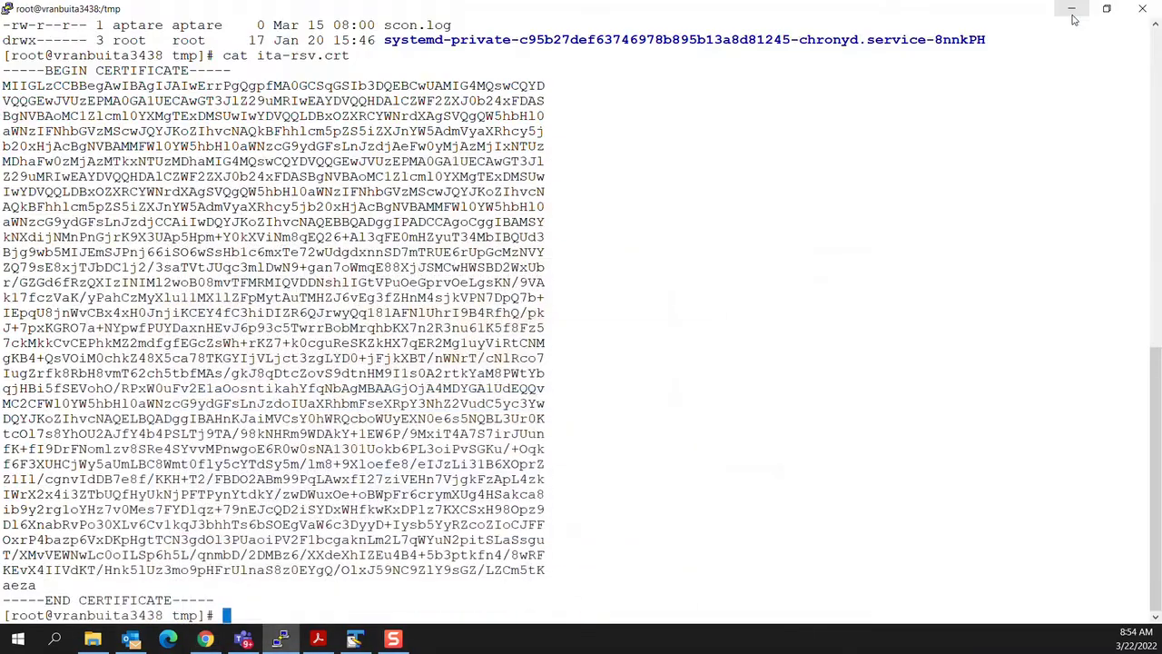
key(ctrl+l)
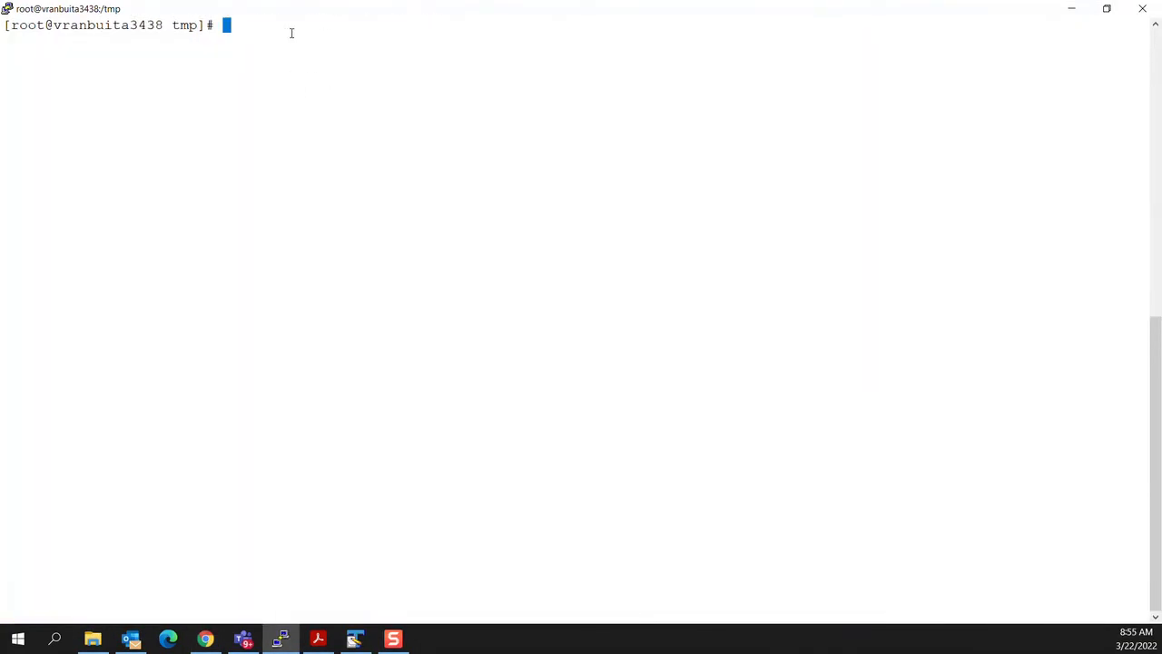
text(ll)
key(Return)
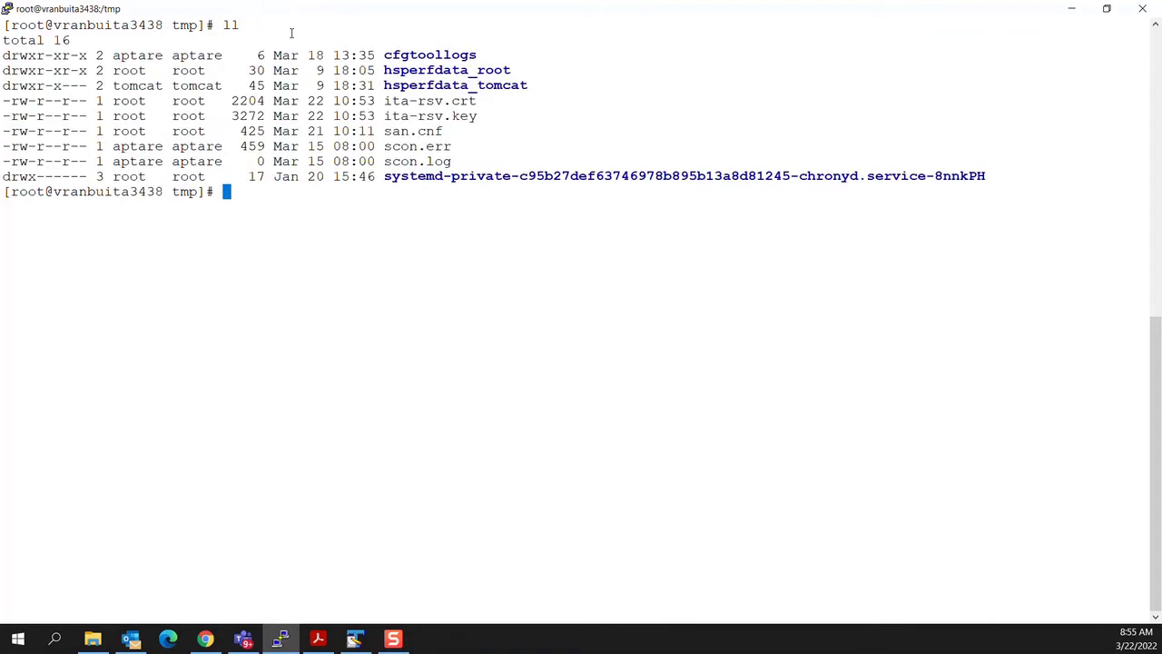
text(cp ita-rsv.* /opt/apache/conf/ssl_cert/.)
key(Return)
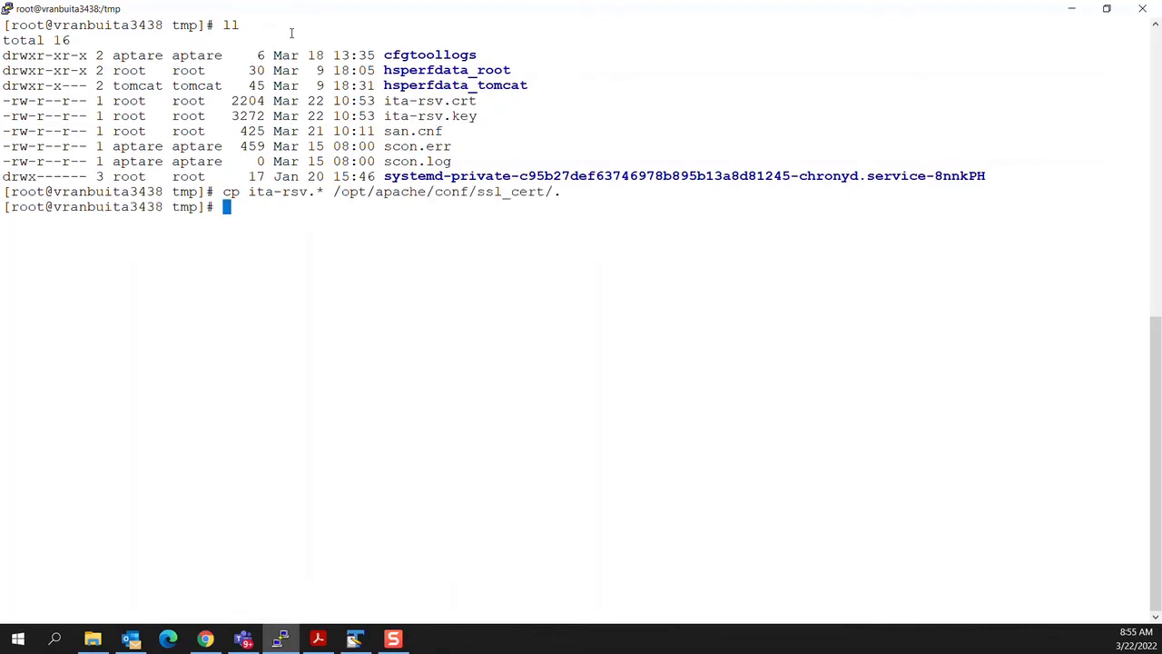
Step: Change into /opt/apache/conf/ssl_cert and list it to confirm both files are there
text(cd)
drag(334, 192, 545, 192)
right_click(348, 207)
key(Return)
text(ll)
key(Return)
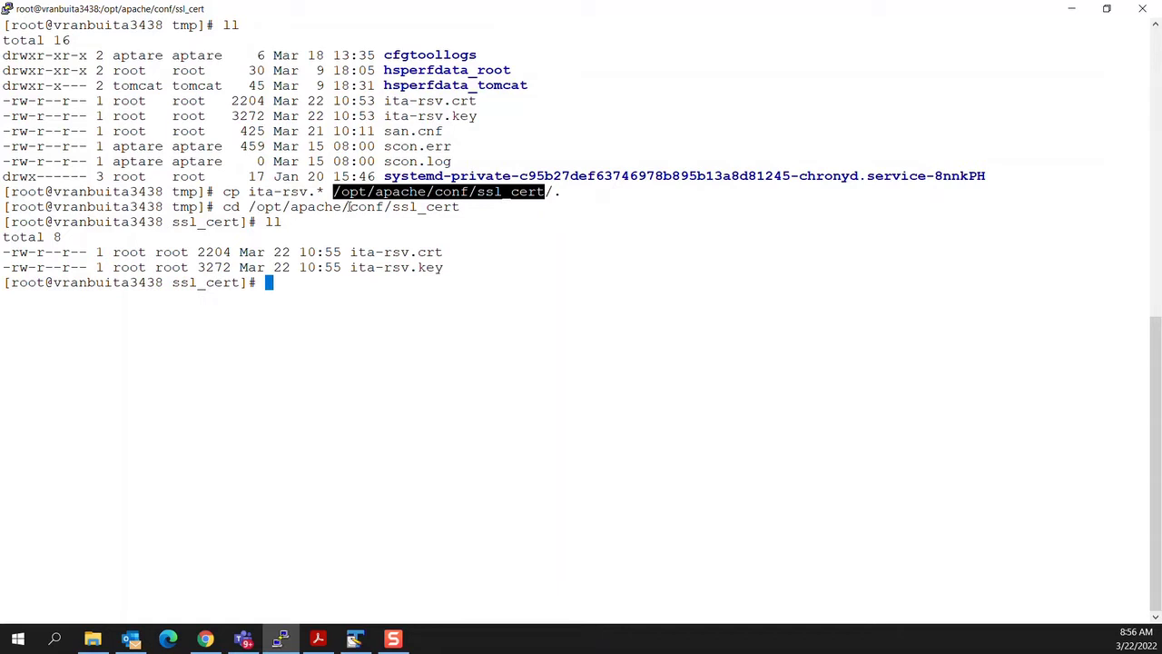
click(287, 283)
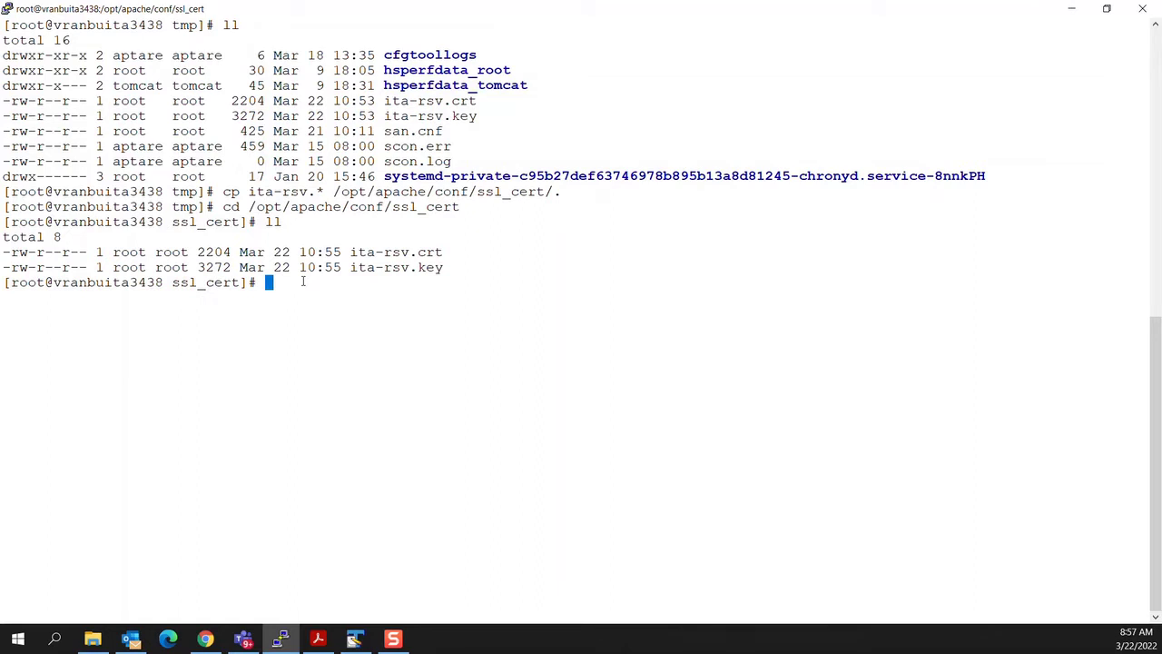
Step: Stop the tomcat-agent and tomcat-portal services with the /opt/aptare/bin scripts
text(/opt/aptare/bin/aptare)
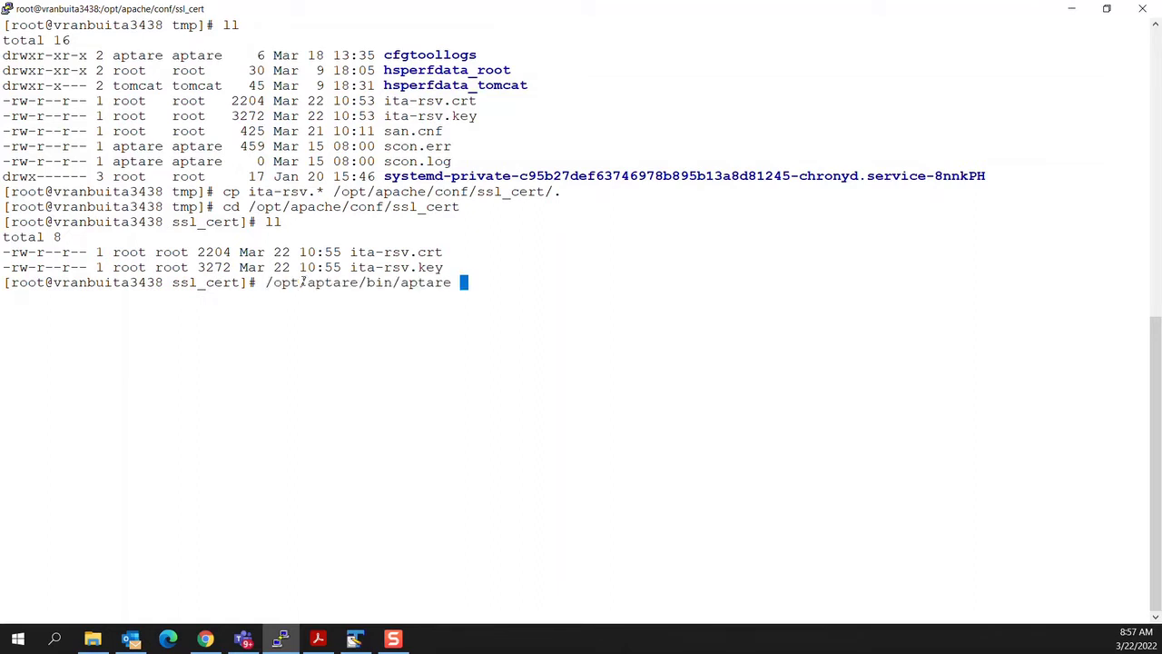
key(BackSpace)
key(BackSpace)
key(BackSpace)
key(BackSpace)
key(BackSpace)
key(BackSpace)
key(BackSpace)
text(tomcat-agent stop)
key(Return)
key(Up)
key(Left)
key(Left)
key(Left)
key(Left)
key(Left)
key(Left)
key(Left)
key(Left)
key(Left)
key(Left)
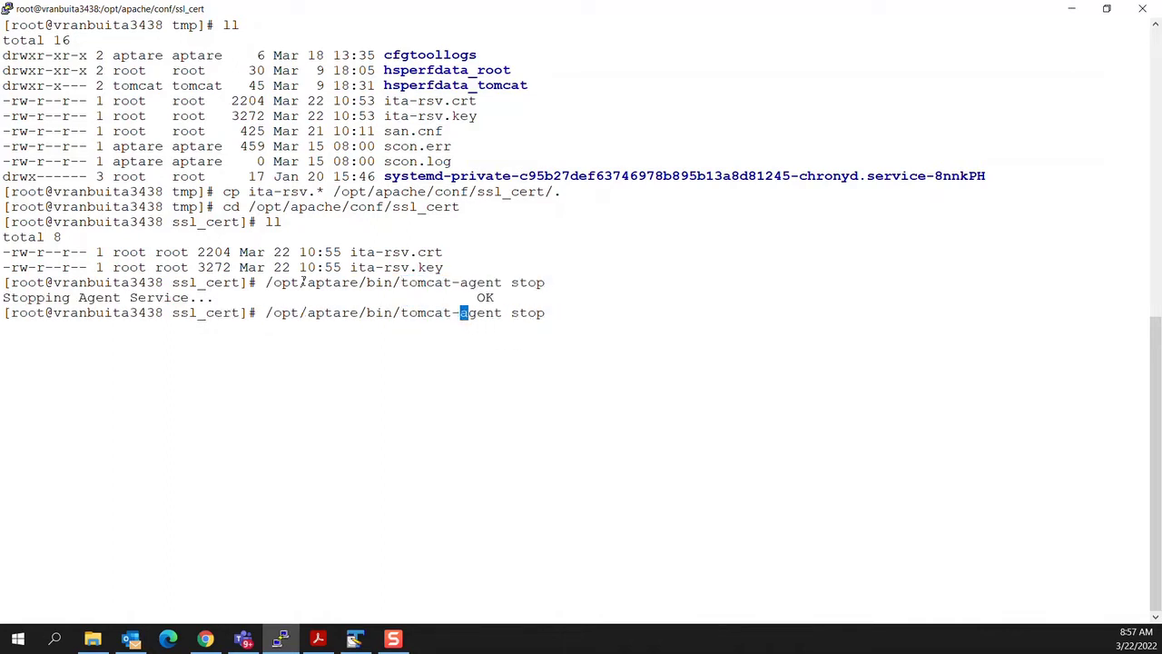
text(portal)
key(Delete)
key(Delete)
key(Delete)
key(Delete)
key(Delete)
key(Return)
Step: Stop the Apache web service with /opt/aptare/bin/apache stop
key(Up)
key(BackSpace)
key(BackSpace)
key(BackSpace)
key(BackSpace)
key(BackSpace)
key(BackSpace)
key(BackSpace)
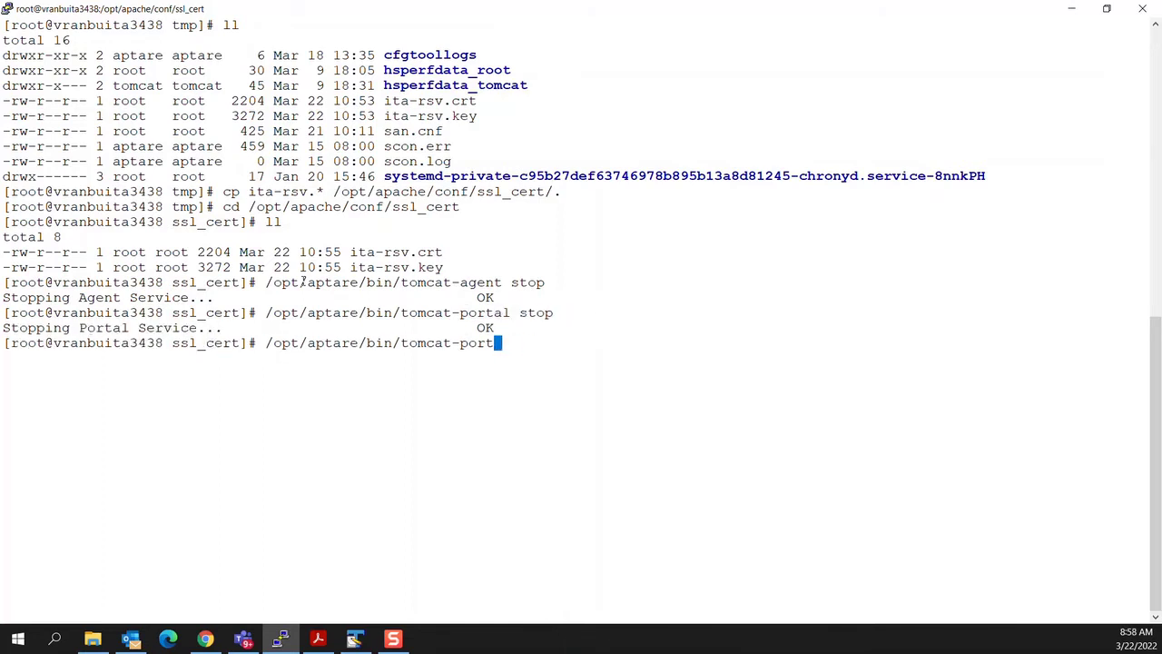
key(BackSpace)
key(BackSpace)
key(BackSpace)
key(BackSpace)
key(BackSpace)
key(BackSpace)
key(BackSpace)
key(BackSpace)
key(BackSpace)
key(BackSpace)
key(BackSpace)
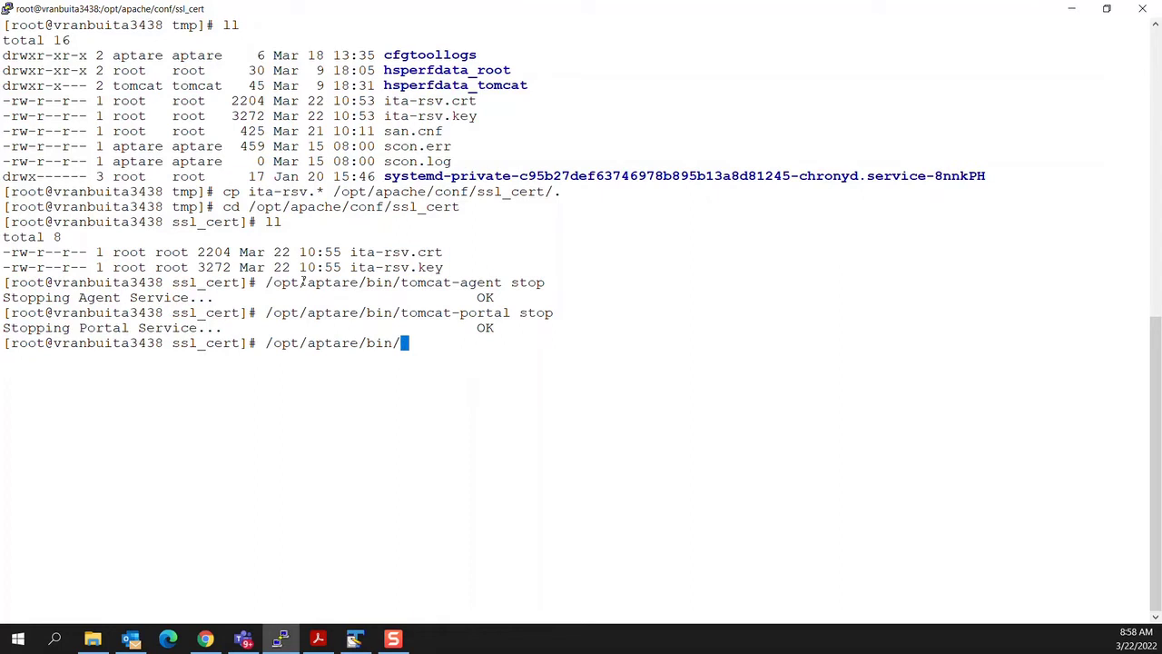
text(apache stop)
key(Return)
Step: Go up to /opt/apache/conf, confirm the path, and open httpd.conf in vi
text(cd ..)
key(Return)
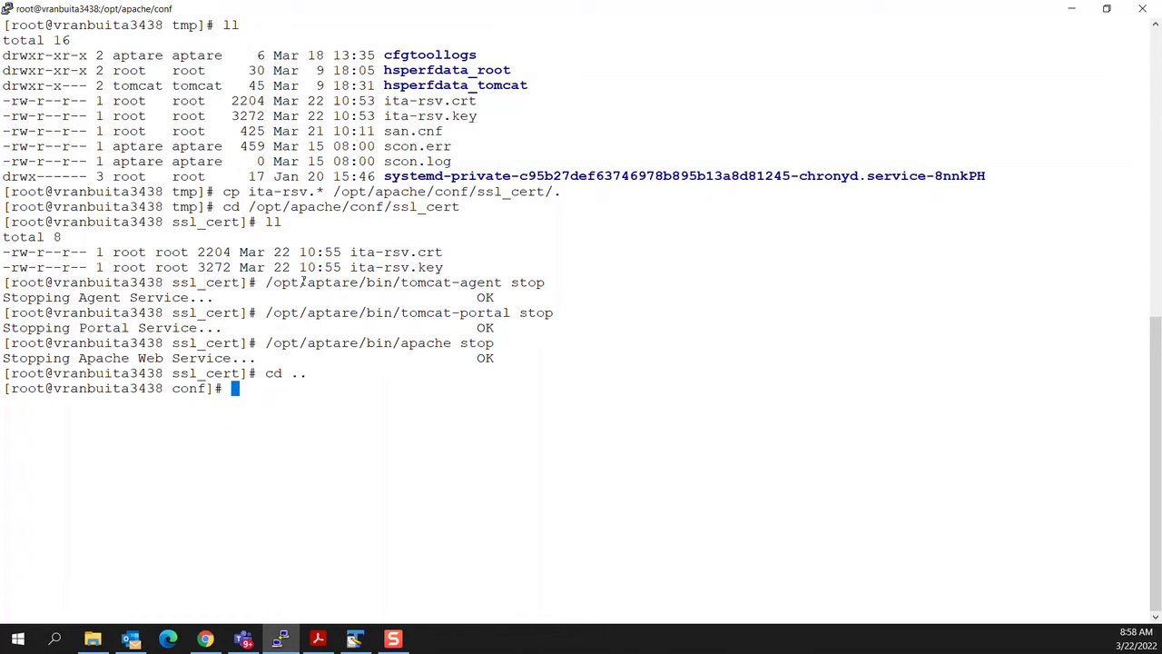
text(pwd)
key(Return)
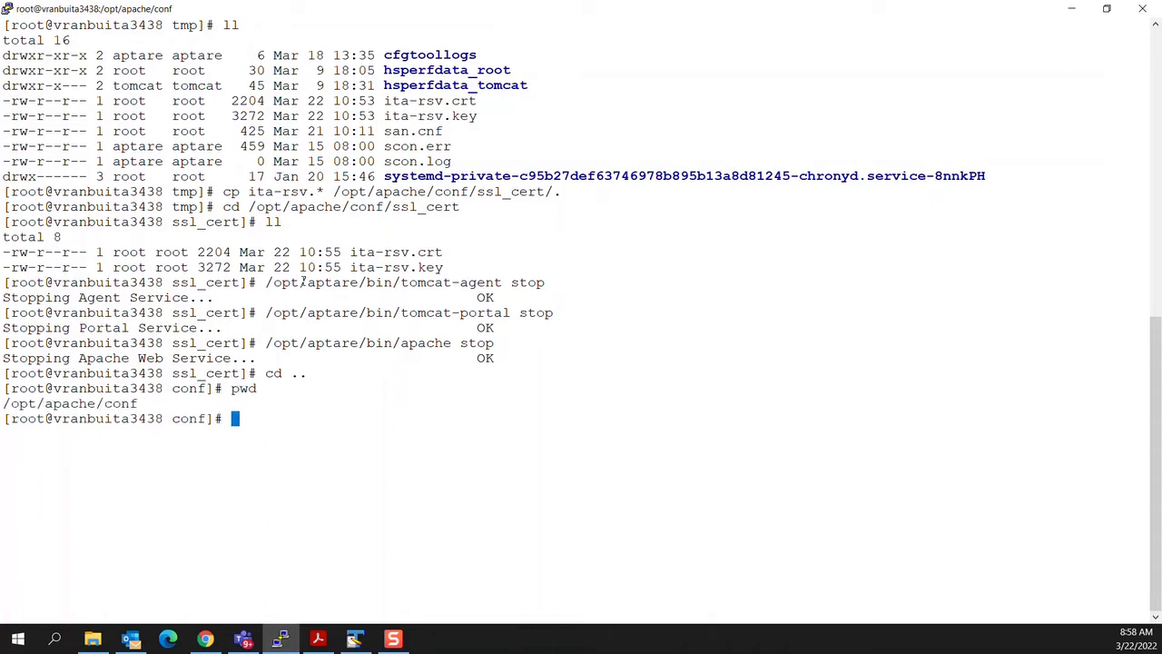
text(vi httpd.conf)
key(Return)
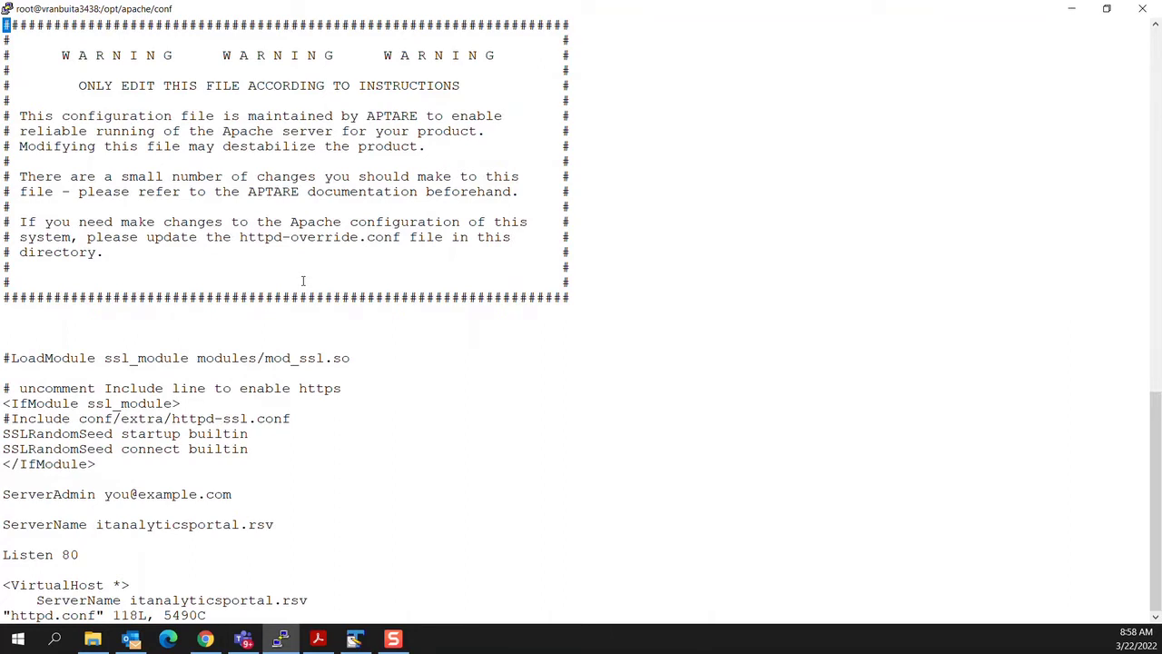
Step: Uncomment the Include conf/extra/httpd-ssl.conf and LoadModule ssl_module lines in httpd.conf
key(Down)
key(Down)
key(Down)
key(Down)
key(Down)
key(Down)
key(Down)
key(Down)
key(Down)
key(Down)
key(Down)
key(Down)
key(Down)
key(Down)
key(Down)
key(Down)
key(Down)
key(i)
key(Delete)
key(Up)
key(Up)
key(Up)
key(Up)
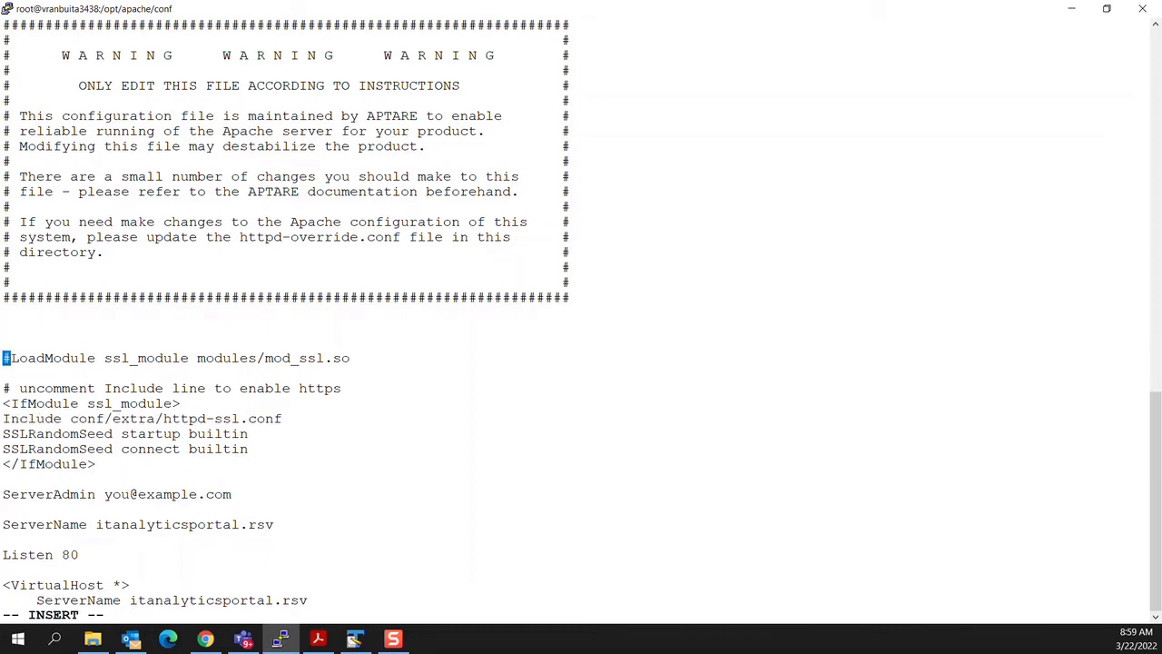
key(Delete)
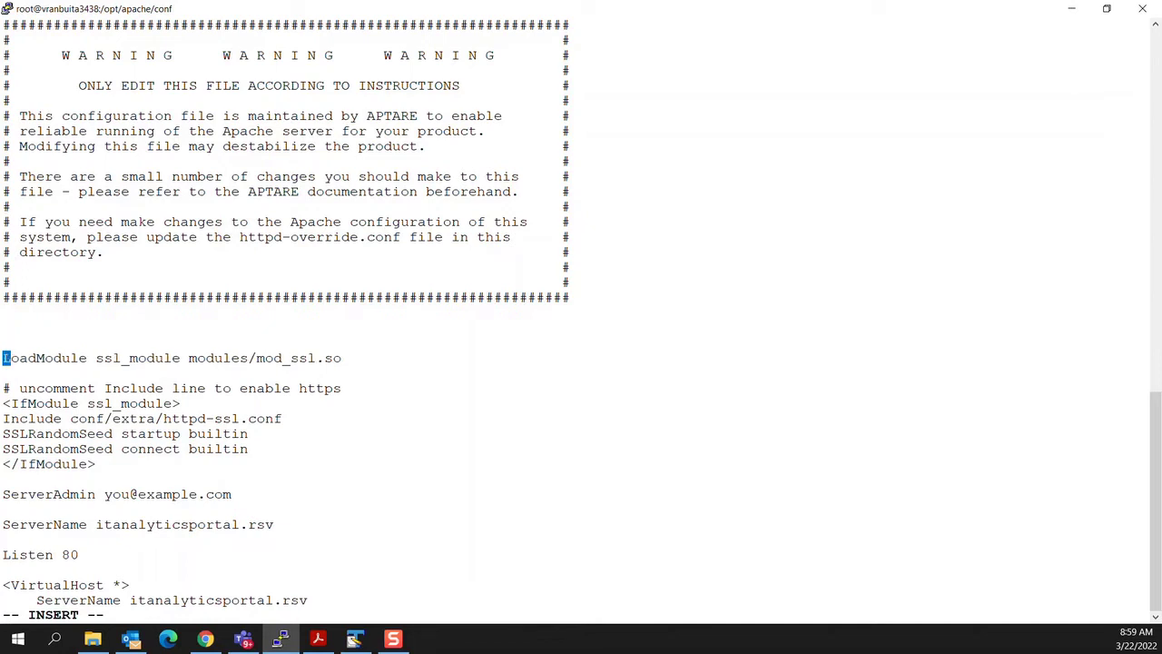
key(Down)
key(Down)
key(Down)
key(Down)
key(Down)
key(Down)
key(Down)
key(Down)
key(Down)
key(Down)
key(Down)
key(Down)
key(Down)
key(Down)
key(Down)
key(Down)
key(Down)
key(Down)
key(Down)
key(Down)
key(Down)
key(Down)
key(Down)
key(Down)
key(Down)
key(Down)
key(Down)
key(Down)
key(Down)
key(Down)
key(Down)
key(Down)
key(Down)
key(Down)
key(Down)
key(Down)
key(Down)
key(Down)
key(Down)
key(Down)
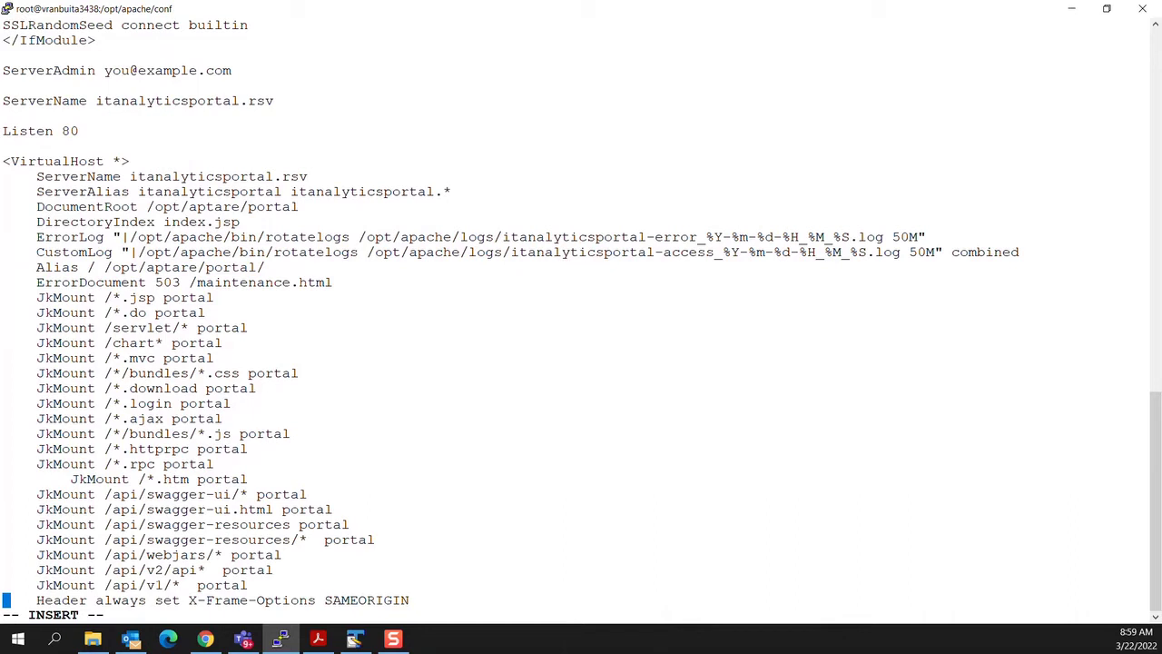
Step: Review the portal and agent VirtualHost blocks, then enter :wq! to save httpd.conf
key(Up)
key(Up)
key(Up)
key(Up)
key(Up)
key(Up)
key(Up)
key(Up)
key(Up)
key(Up)
key(Up)
key(Up)
key(Up)
key(Up)
key(Up)
key(Up)
key(Up)
key(Up)
key(Up)
key(Up)
key(Up)
key(Up)
key(Up)
key(Up)
key(Up)
key(Up)
key(Up)
key(Up)
key(Up)
key(Down)
key(Down)
key(Down)
key(Down)
key(Down)
key(Down)
key(Down)
key(Down)
key(Down)
key(Down)
key(Down)
key(Down)
key(Down)
key(Down)
key(Down)
key(Down)
key(Down)
key(Down)
key(Down)
key(Down)
key(Down)
key(Down)
key(Down)
key(Down)
key(Down)
key(Down)
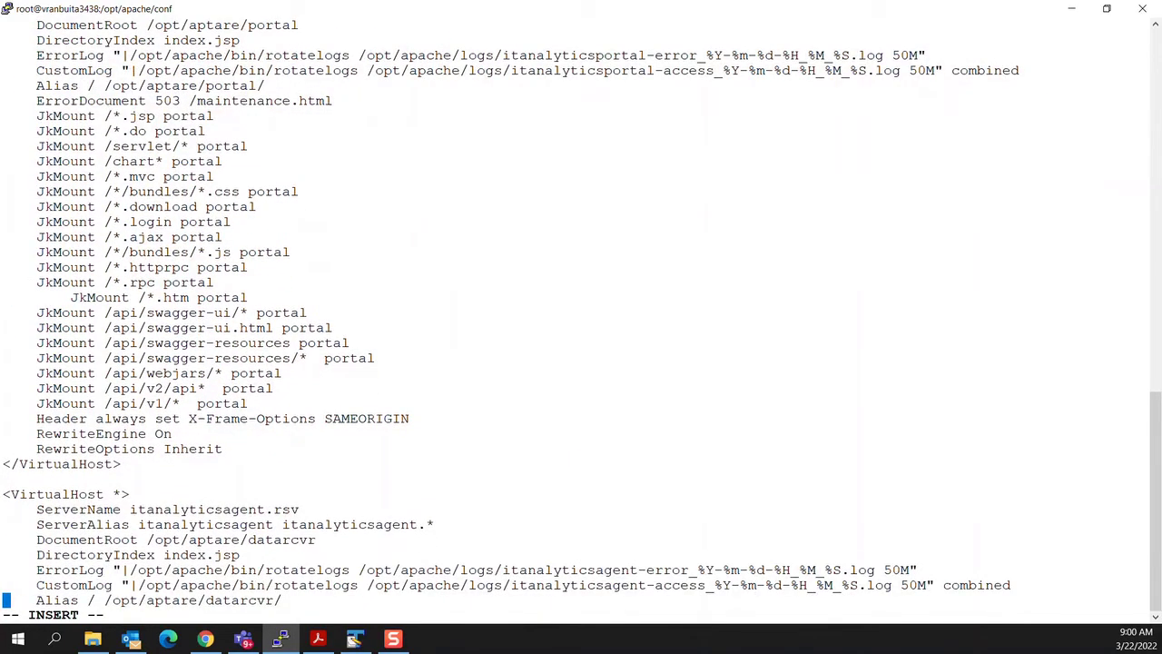
key(Down)
key(Down)
key(Down)
key(Down)
key(Down)
key(Down)
key(Down)
key(Down)
key(Down)
key(Down)
key(Down)
key(Down)
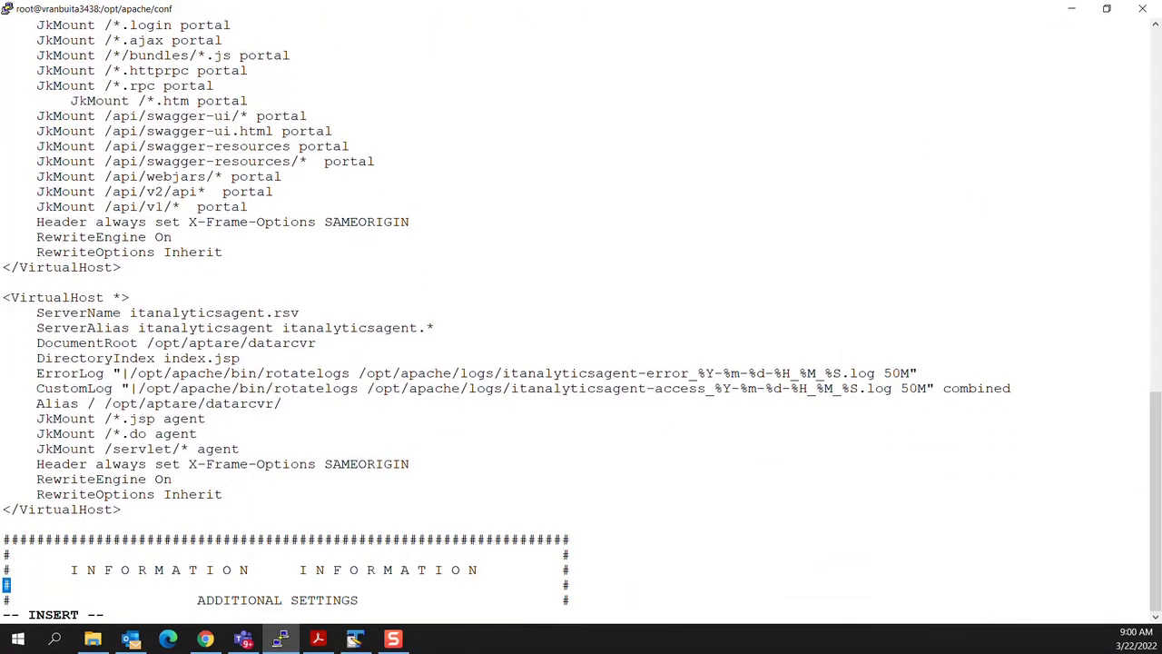
key(Up)
key(Up)
key(Up)
key(Up)
key(Up)
key(Up)
key(Up)
key(Up)
key(Up)
key(Up)
key(Up)
key(Up)
key(Up)
key(Up)
key(Up)
key(Up)
key(Up)
key(Up)
key(Up)
key(Up)
key(Up)
key(Up)
key(Up)
key(Up)
key(Up)
key(Up)
key(Up)
key(Up)
key(Up)
key(Up)
key(Up)
key(Up)
key(Up)
key(Up)
key(Up)
key(Up)
key(Up)
key(Up)
key(Up)
key(Up)
key(Up)
key(Up)
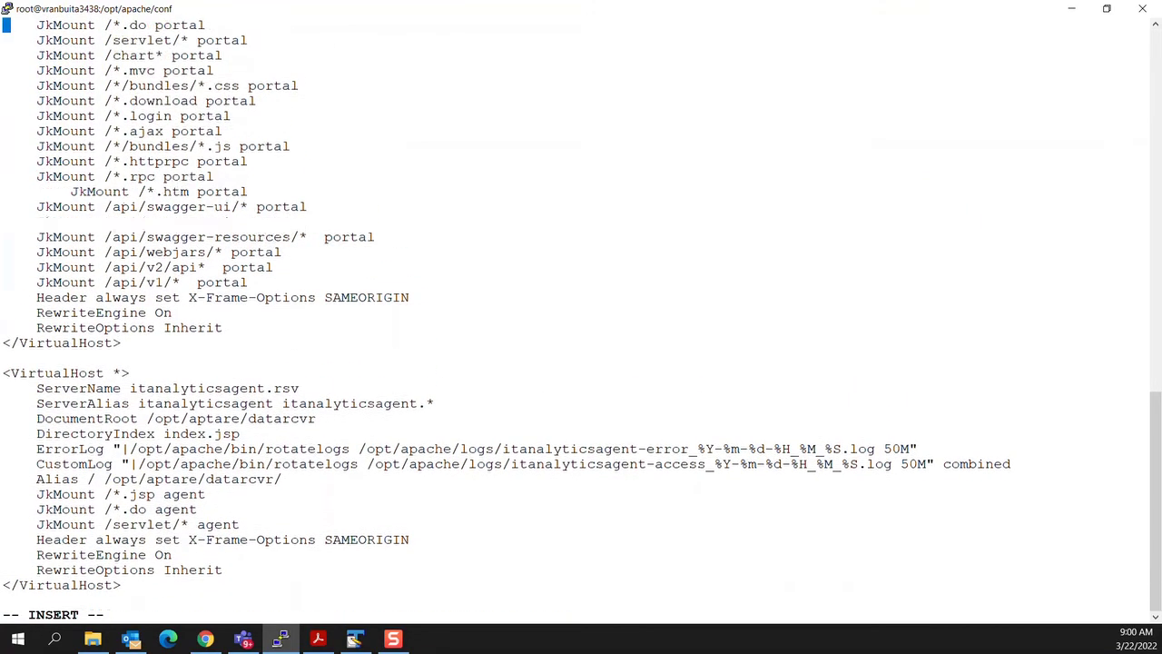
key(Up)
key(Up)
key(Up)
key(Up)
key(Up)
key(Up)
key(Up)
key(Up)
key(Up)
key(Up)
key(Up)
key(Down)
key(Down)
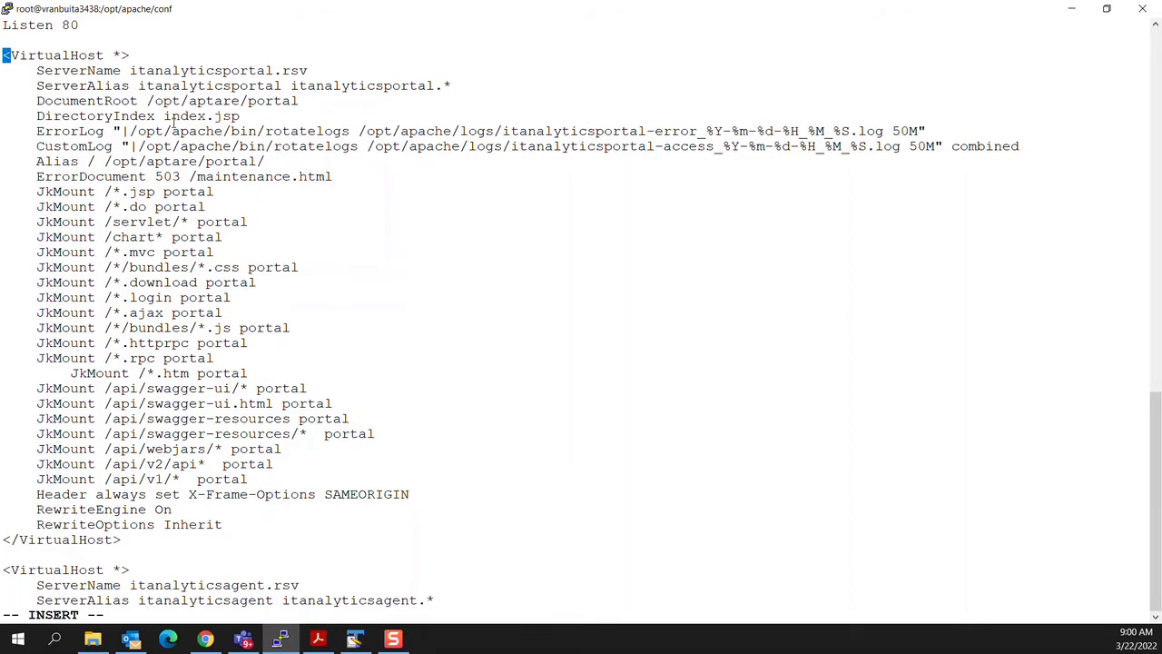
key(Escape)
text(:wq!)
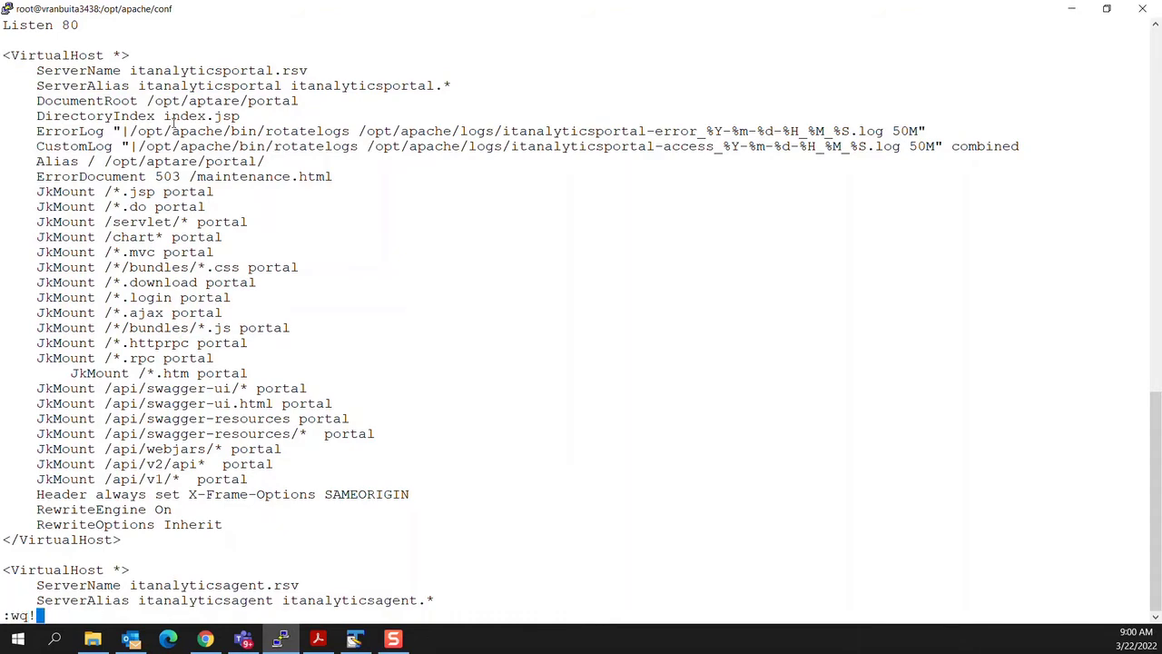
Step: Save httpd.conf, move into the extra folder, and open httpd-ssl.conf in vi
key(Return)
text(cd)
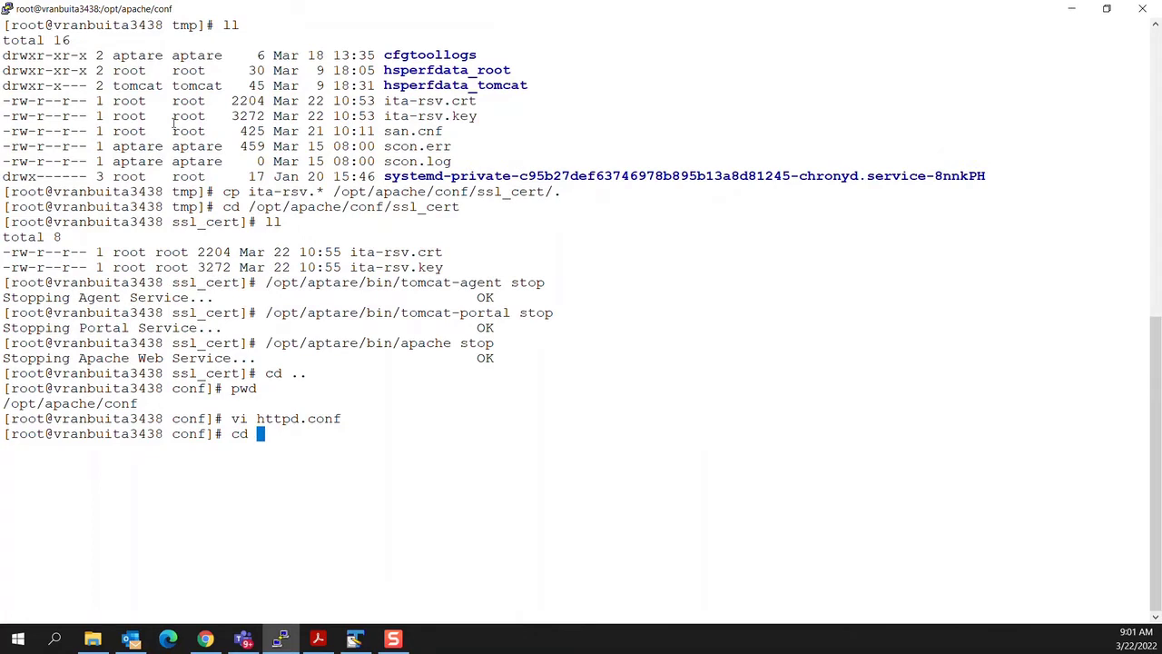
text(extra)
key(Return)
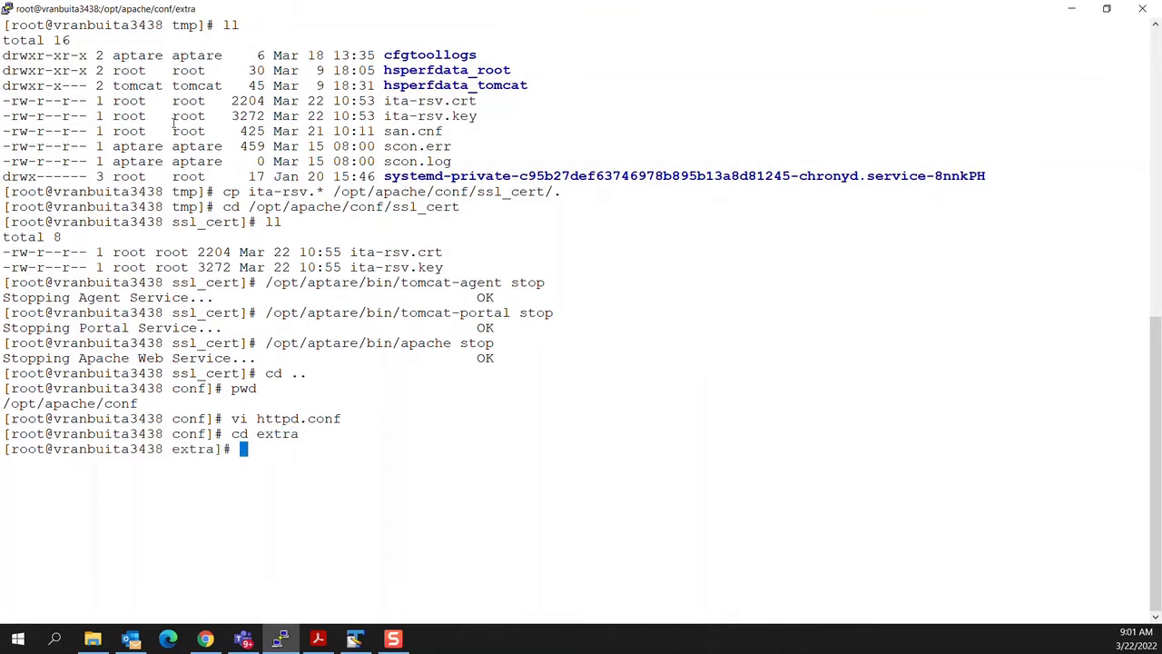
text(vi httpd-ssl.conf)
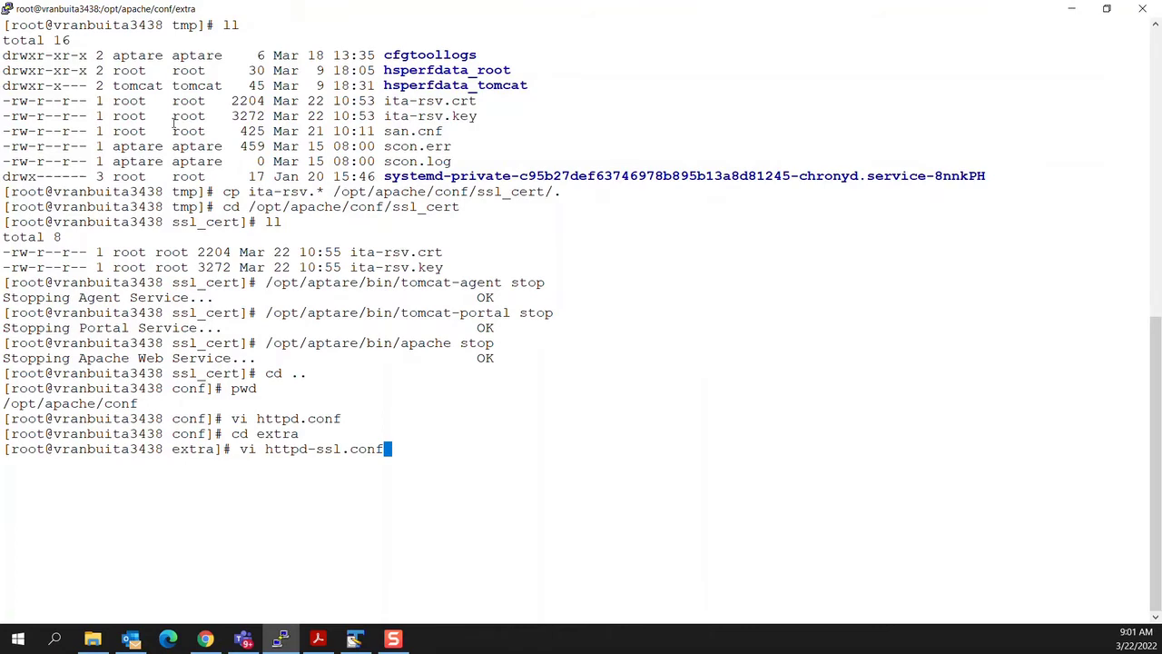
key(Return)
Step: Place the cursor on server.crt in the portal block's SSLCertificateFile line
key(Down)
key(Down)
key(Down)
key(Down)
key(Down)
key(Down)
key(Down)
key(Down)
key(Down)
key(Down)
key(Down)
key(Down)
key(Down)
key(Down)
key(Down)
key(Down)
key(Down)
key(Down)
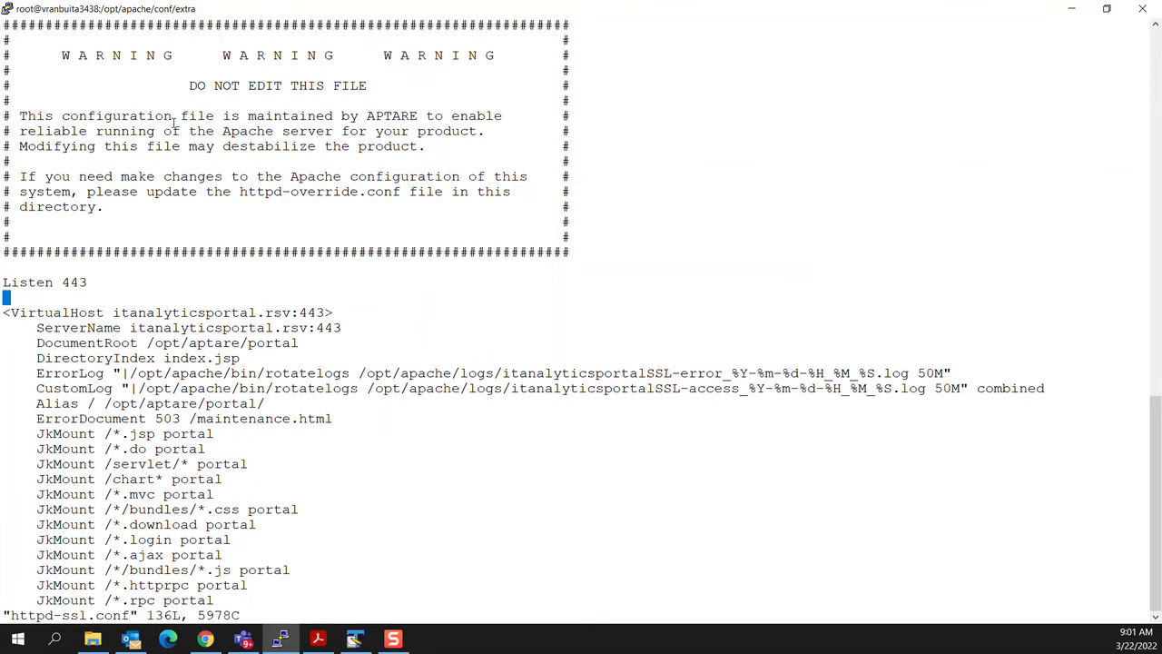
key(Down)
key(Right)
key(Right)
key(Right)
key(Right)
key(Right)
key(Right)
key(Right)
key(Right)
key(Right)
key(Right)
key(Right)
key(Right)
key(Right)
key(Right)
key(Right)
key(Right)
key(Right)
key(Right)
key(Right)
key(Right)
key(Right)
key(Right)
key(Right)
key(Right)
key(Right)
key(Down)
key(Down)
key(Down)
key(Down)
key(Down)
key(Down)
key(Down)
key(Down)
key(Down)
key(Down)
key(Down)
key(Down)
key(Down)
key(Down)
key(Down)
key(Down)
key(Down)
key(Down)
key(Down)
key(Down)
key(Down)
key(Down)
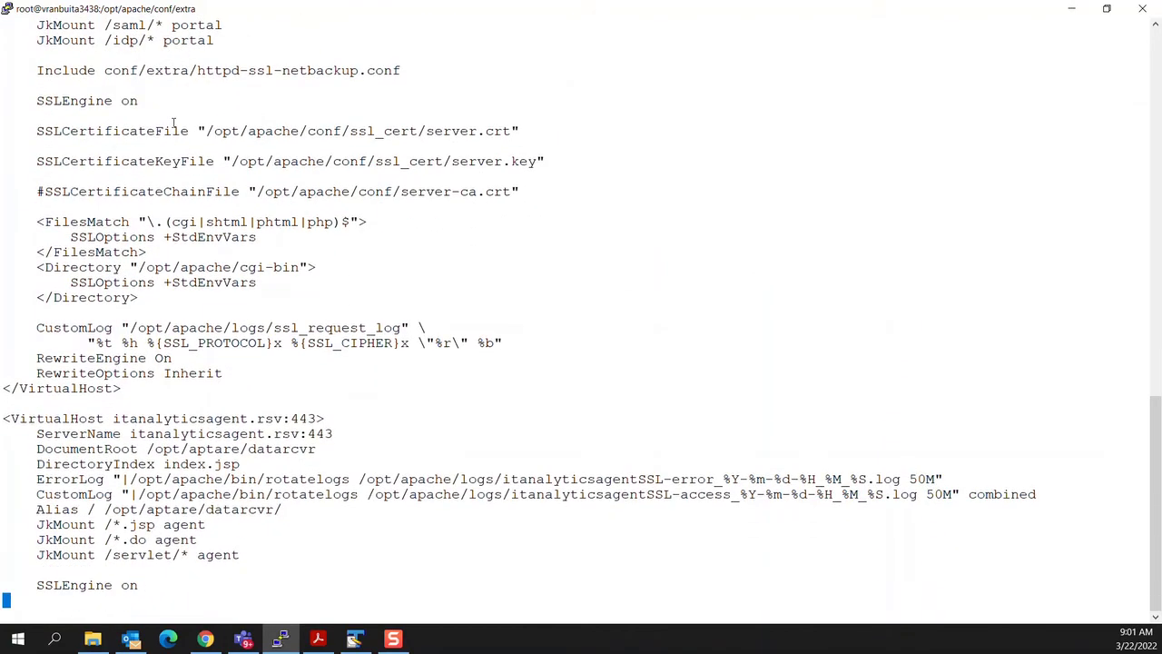
key(Up)
key(Up)
key(Up)
key(Up)
key(Up)
key(Up)
key(Up)
key(Up)
key(Up)
key(Up)
key(Up)
key(Up)
key(Up)
key(Up)
key(Up)
key(Up)
key(Up)
key(Up)
key(Up)
key(Up)
key(Up)
key(Up)
key(Up)
key(Up)
key(Up)
key(Up)
key(Up)
key(Up)
key(Up)
key(Up)
key(Up)
key(Up)
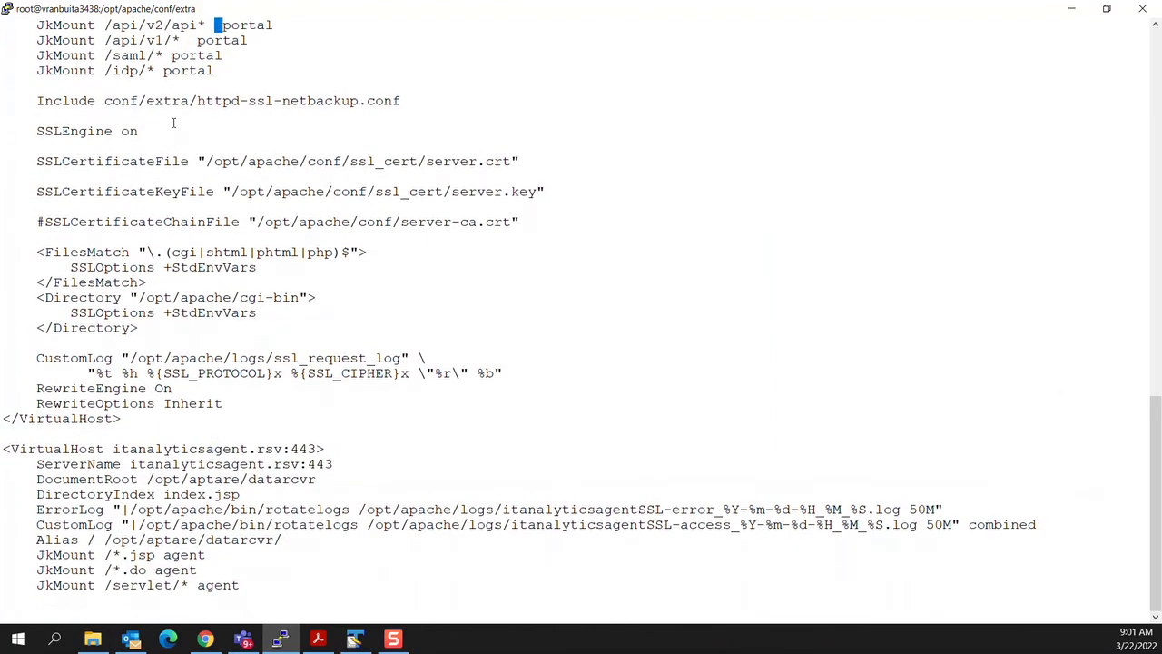
key(Up)
key(Up)
key(Up)
key(Up)
key(Up)
key(Up)
key(Up)
key(Up)
key(Up)
key(Up)
key(Up)
key(Up)
key(Up)
key(Up)
key(Up)
key(Up)
key(Up)
key(Up)
key(Up)
key(Up)
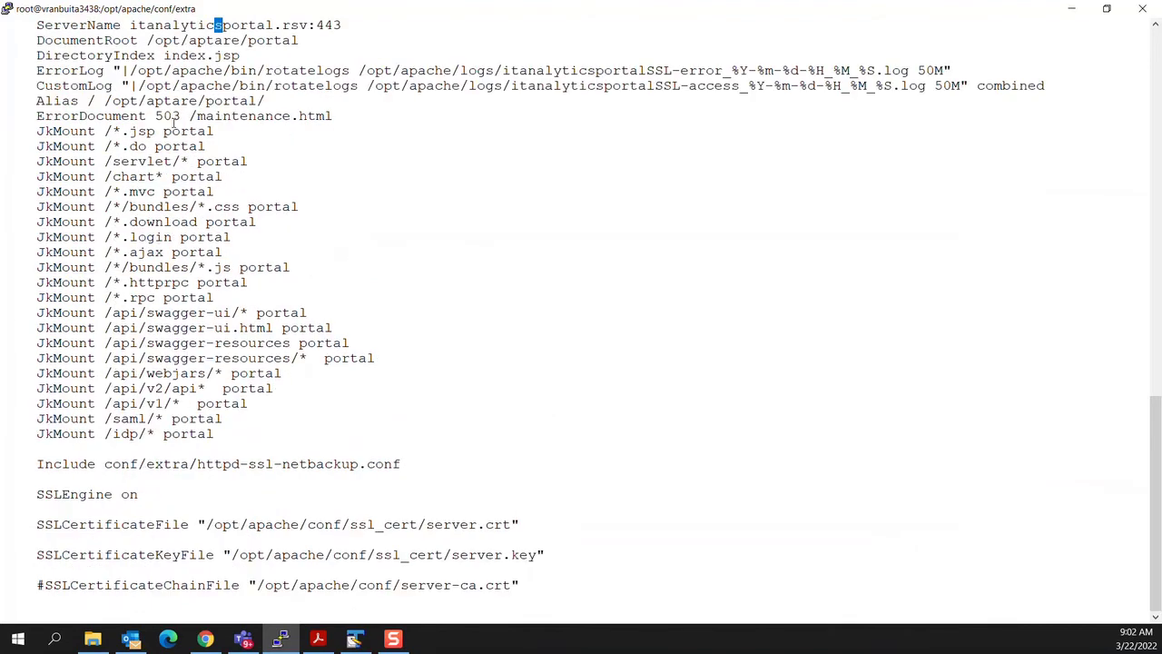
key(Up)
key(Up)
key(Up)
key(Down)
key(Down)
key(Down)
key(Down)
key(Down)
key(Down)
key(Down)
key(Down)
key(Down)
key(Down)
key(Down)
key(Down)
key(Down)
key(Down)
key(Down)
key(Down)
key(Down)
key(Down)
key(Down)
key(Down)
key(Down)
key(Down)
key(Right)
key(Right)
key(Right)
key(Right)
key(Right)
key(Right)
key(Right)
key(Right)
key(Right)
key(Right)
key(Right)
key(Right)
key(Right)
key(Right)
key(Right)
key(Right)
key(Right)
key(Right)
key(Right)
key(Right)
key(Right)
key(Right)
key(Right)
key(Right)
key(Right)
key(Right)
key(Right)
key(Right)
key(Right)
key(Right)
key(Right)
key(Right)
key(Right)
key(Right)
key(Right)
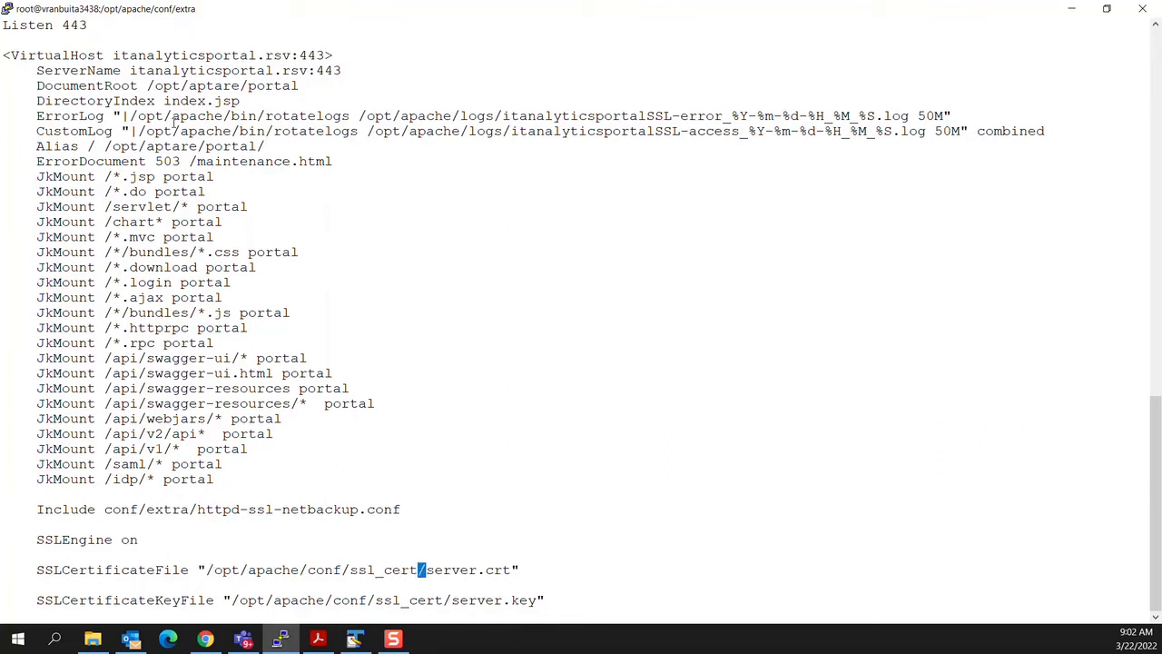
key(Right)
key(Right)
key(Right)
key(Right)
key(Left)
key(Left)
key(Left)
Step: Point the portal VirtualHost's certificate and key files to ita-rsv.crt and ita-rsv.key
key(i)
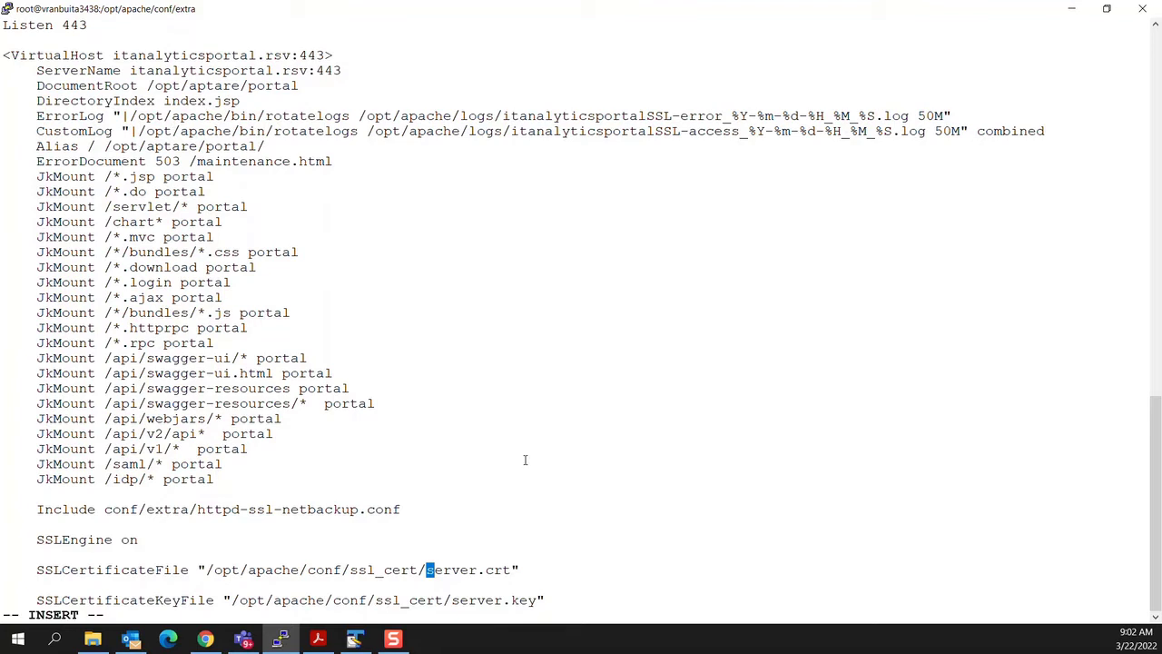
text(it)
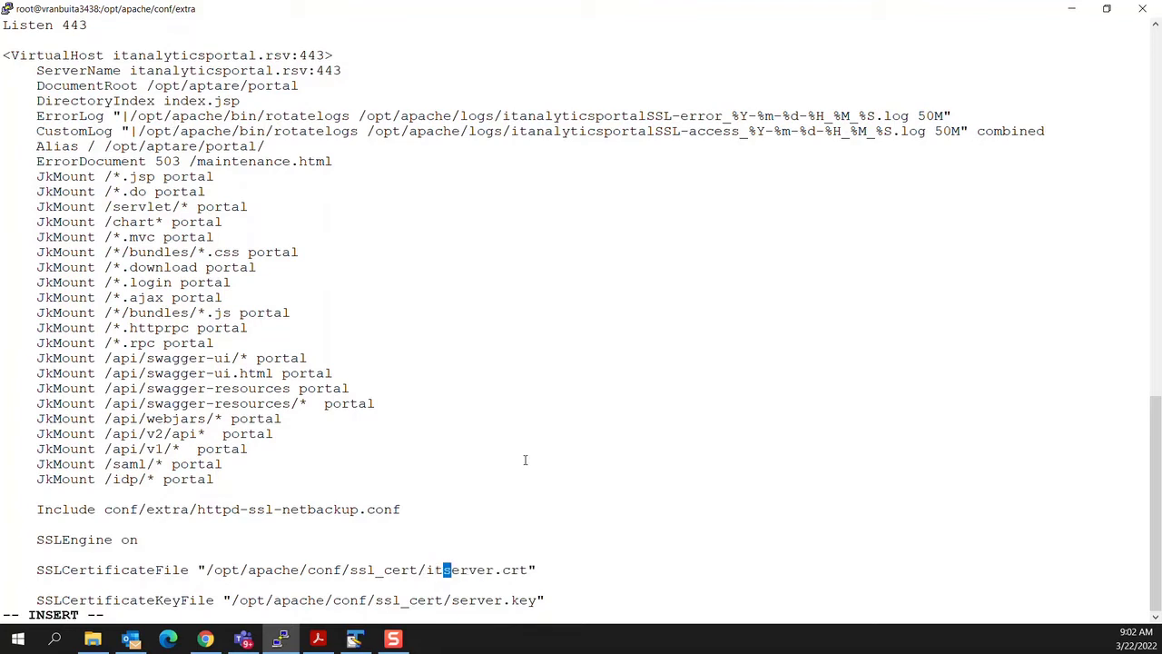
text(a-rsv)
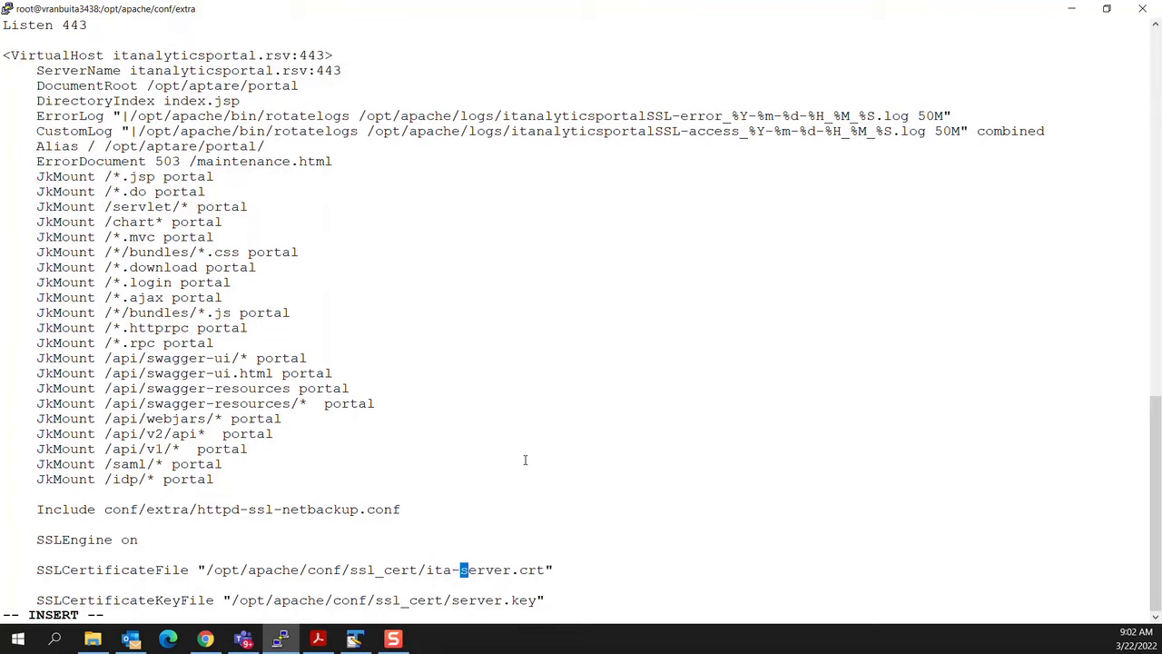
key(Delete)
key(Delete)
key(Delete)
key(Delete)
key(Delete)
key(Delete)
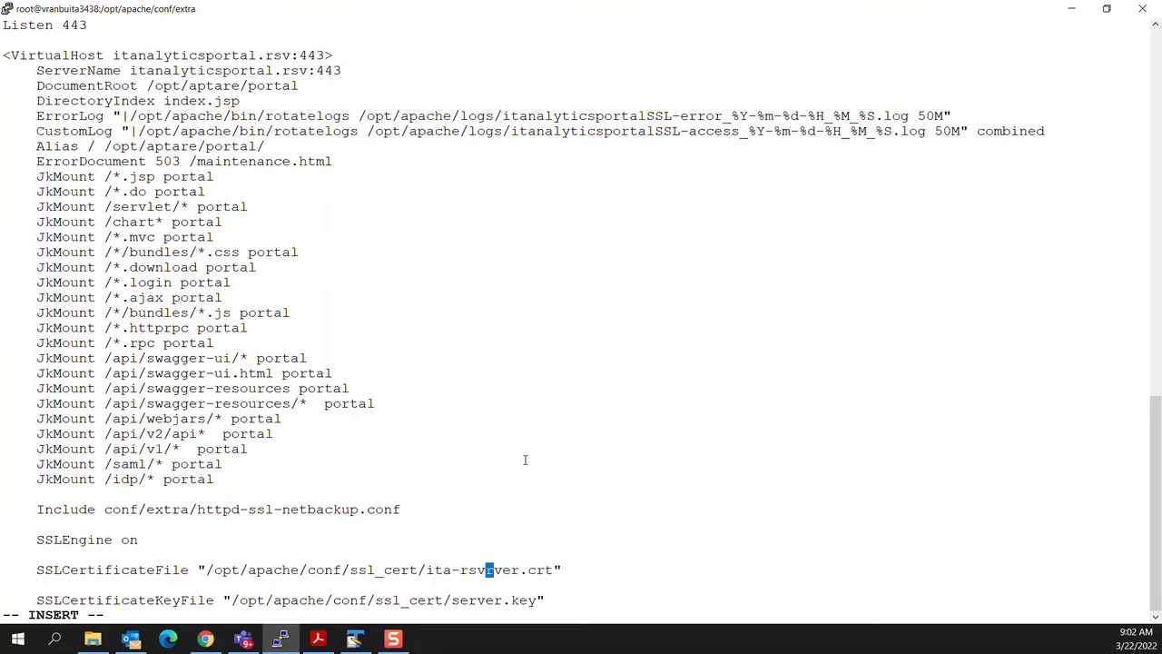
key(Down)
key(Down)
key(Left)
key(Left)
key(Left)
key(Left)
text(ita-)
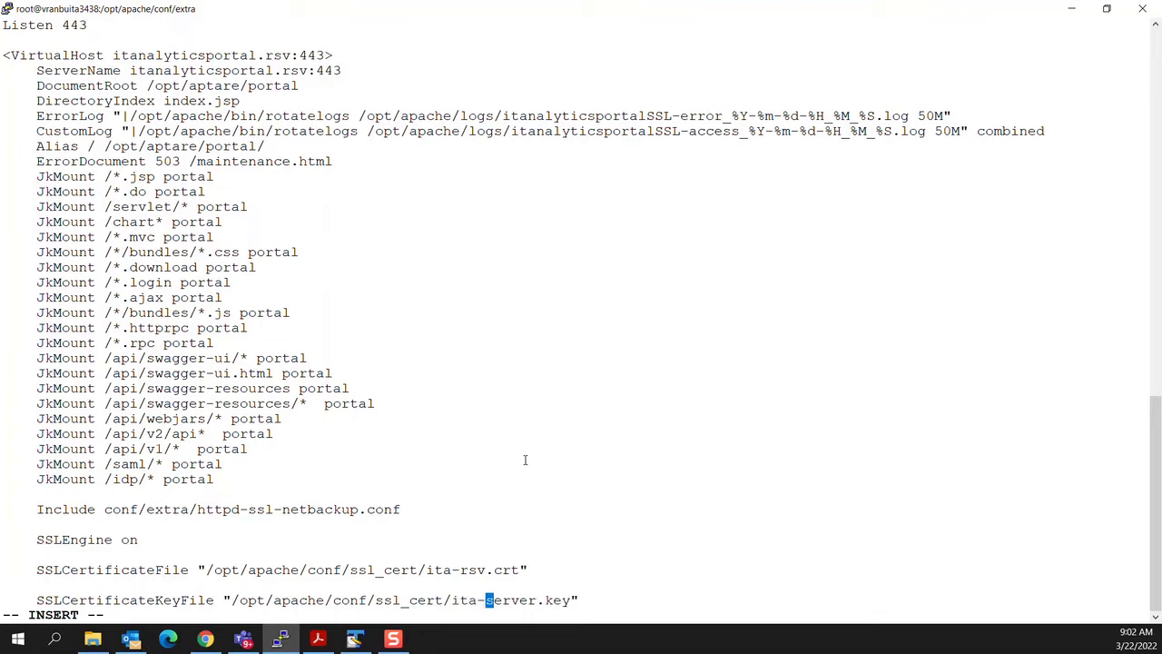
text(rsv)
key(Delete)
key(Delete)
key(Delete)
key(Delete)
key(Delete)
key(Delete)
drag(427, 569, 485, 570)
key(ctrl+c)
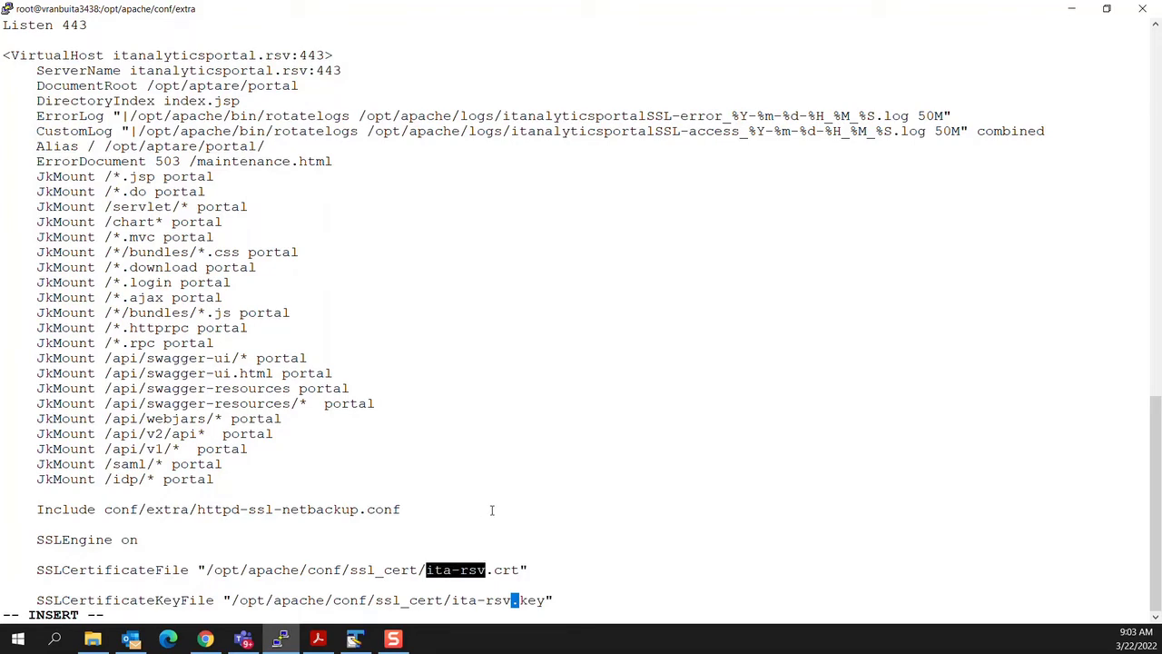
Step: Point the agent VirtualHost's certificate and key files to ita-rsv.crt and ita-rsv.key
key(Down)
key(Down)
key(Down)
key(Down)
key(Down)
key(Down)
key(Down)
key(Down)
key(Down)
key(Down)
key(Down)
key(Down)
key(Down)
key(Down)
key(Down)
key(Down)
key(Down)
key(Down)
key(Down)
key(Down)
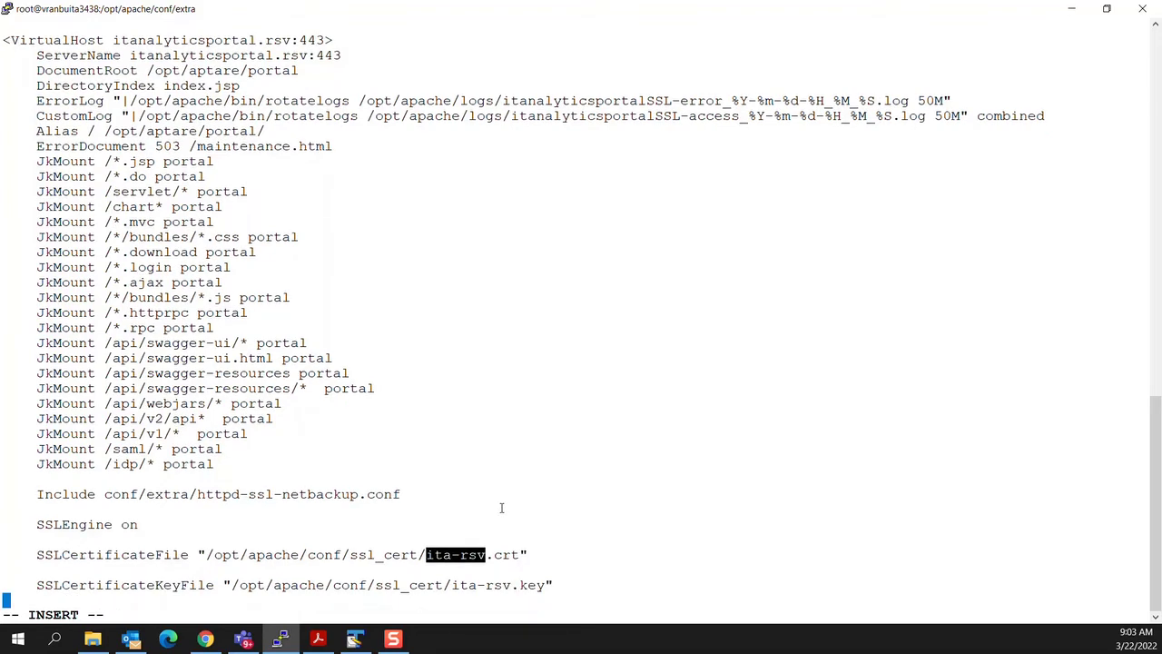
key(Down)
key(Down)
key(Down)
key(Down)
key(Down)
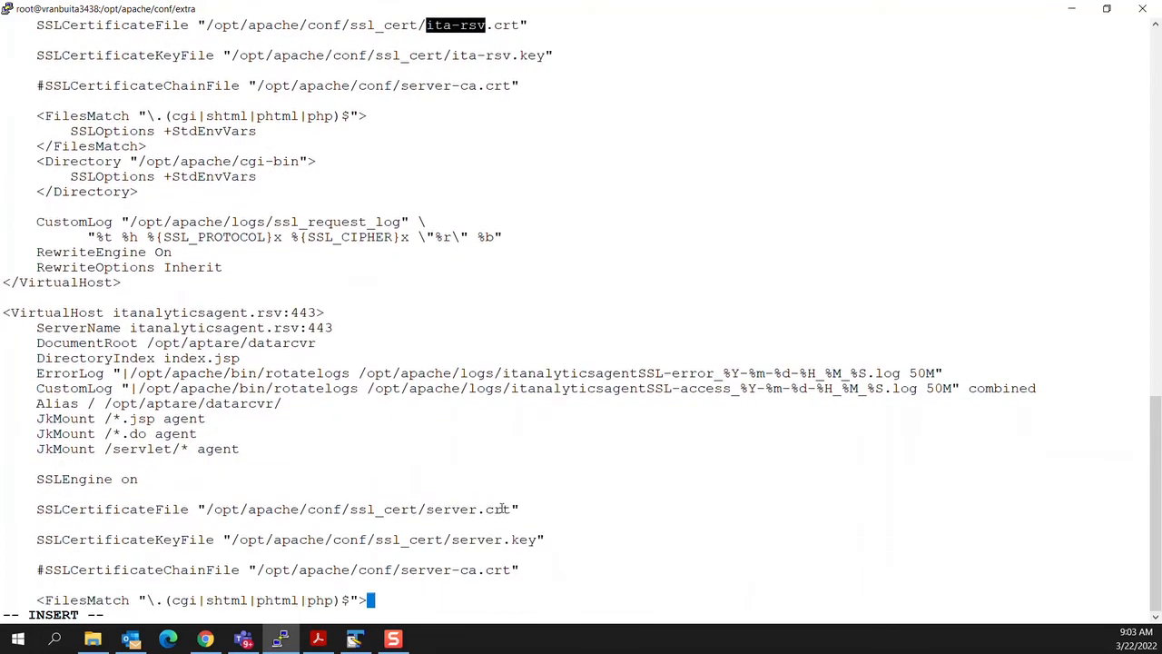
key(Up)
key(Up)
key(Up)
key(Up)
key(Up)
key(Left)
key(Left)
key(Left)
key(Left)
key(Left)
key(Left)
key(Left)
key(Left)
key(Left)
key(Left)
key(Delete)
key(Delete)
key(Delete)
key(Delete)
key(Delete)
key(Delete)
right_click(500, 510)
key(Down)
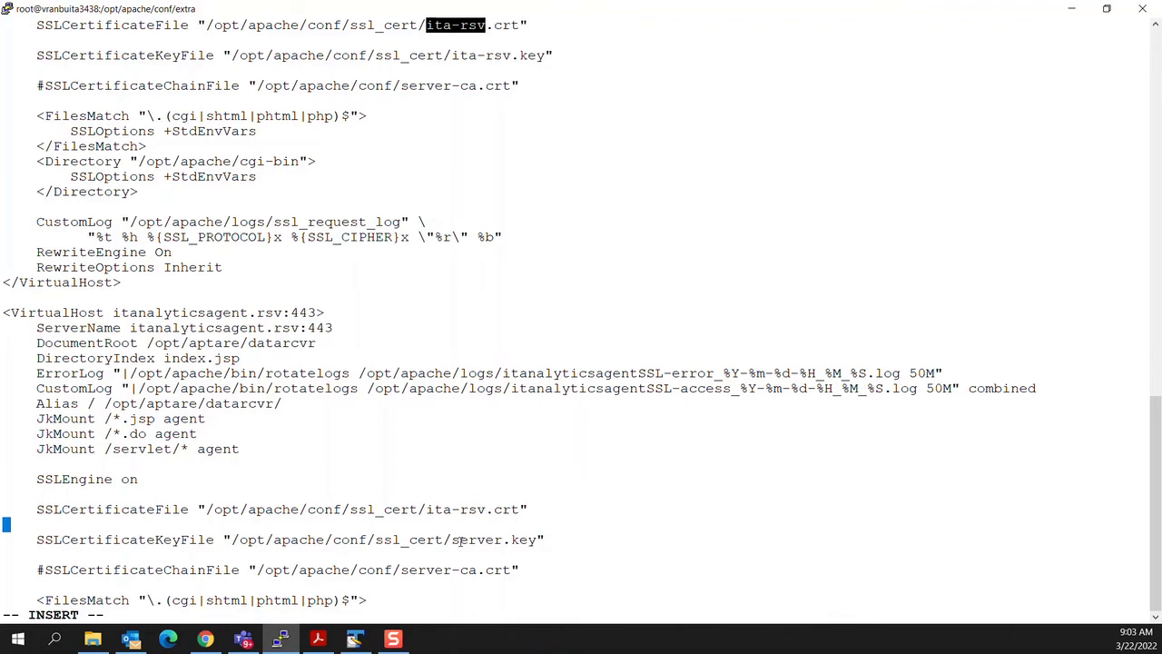
key(Down)
key(Left)
key(Left)
key(Left)
key(Left)
key(Delete)
key(Delete)
key(Delete)
key(Delete)
key(Delete)
key(Delete)
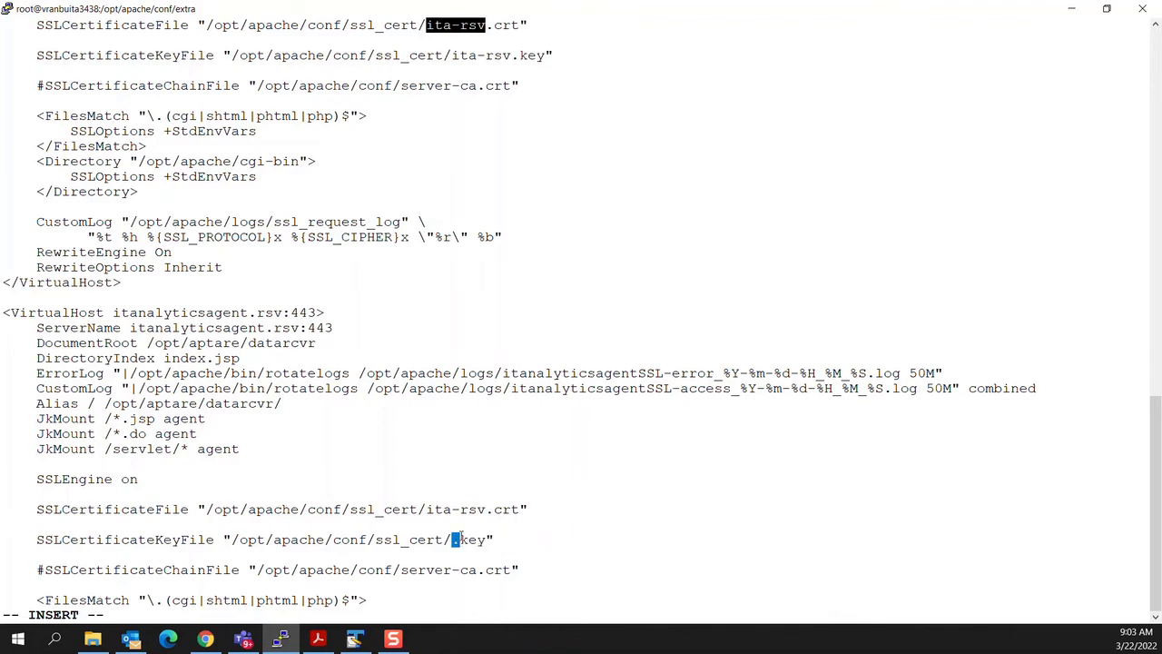
right_click(461, 537)
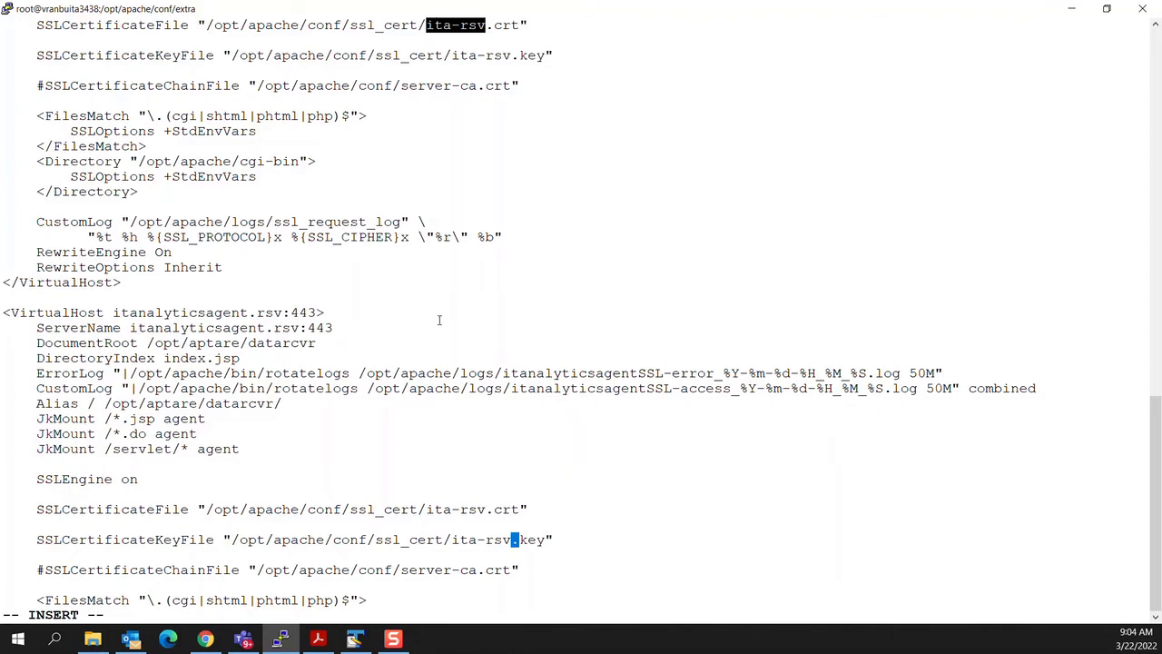
key(Escape)
Step: Save httpd-ssl.conf and run the /opt/apache/bin/apachectl -t configuration test
text(:wq!)
key(Return)
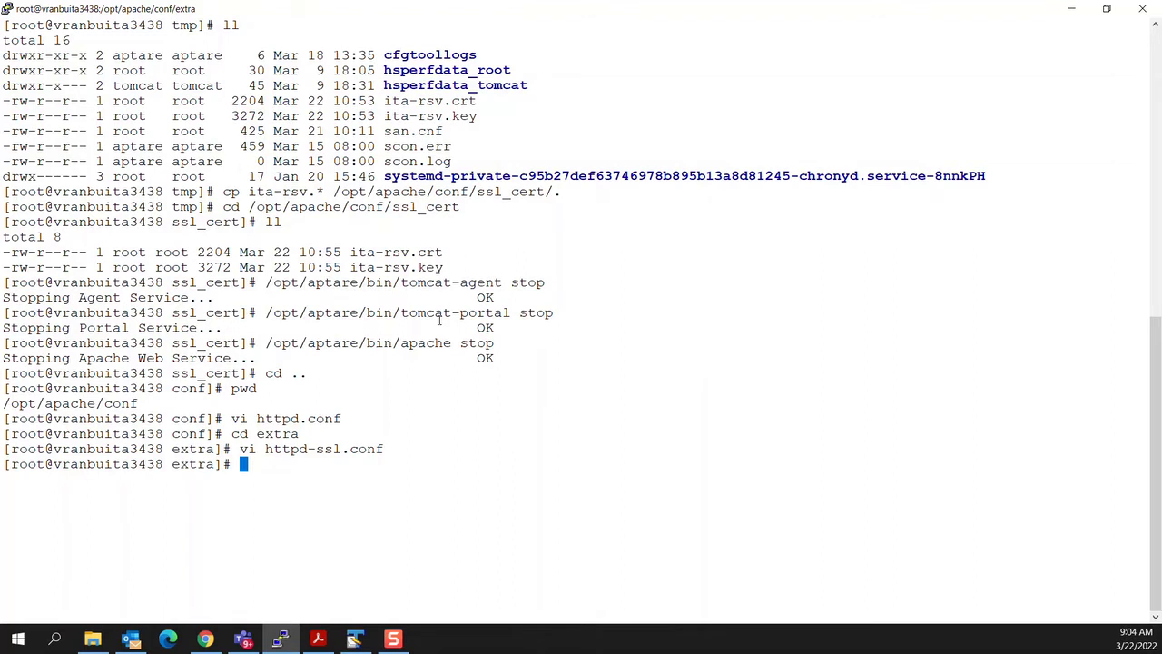
text(/opt/apache/bin)
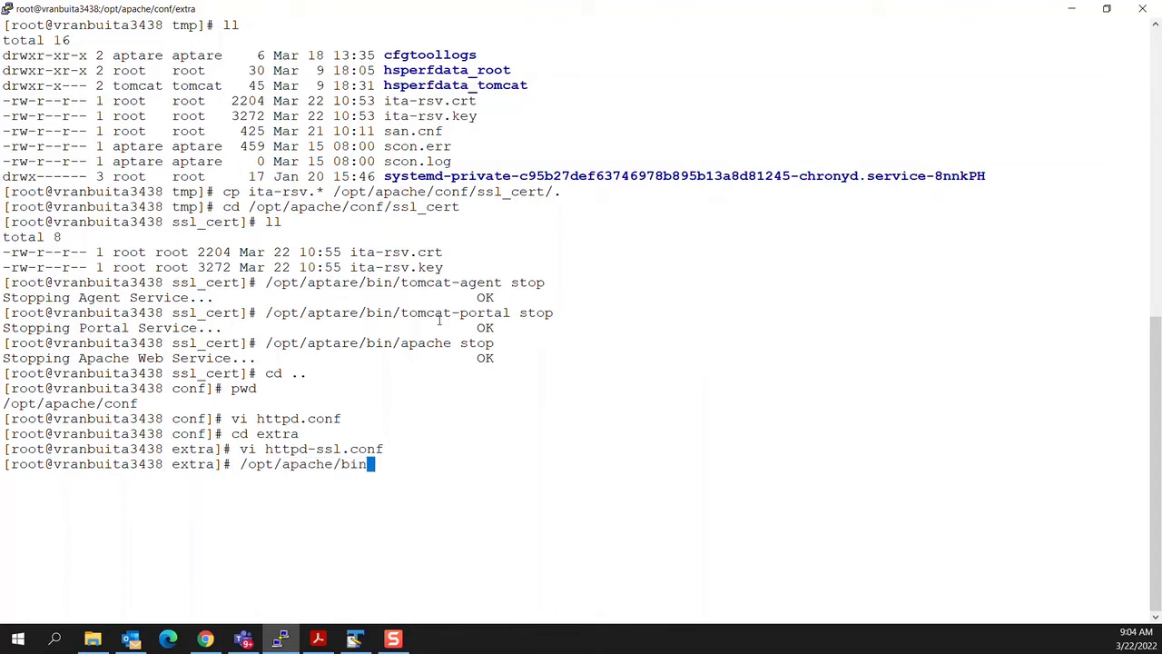
text(/apachectl)
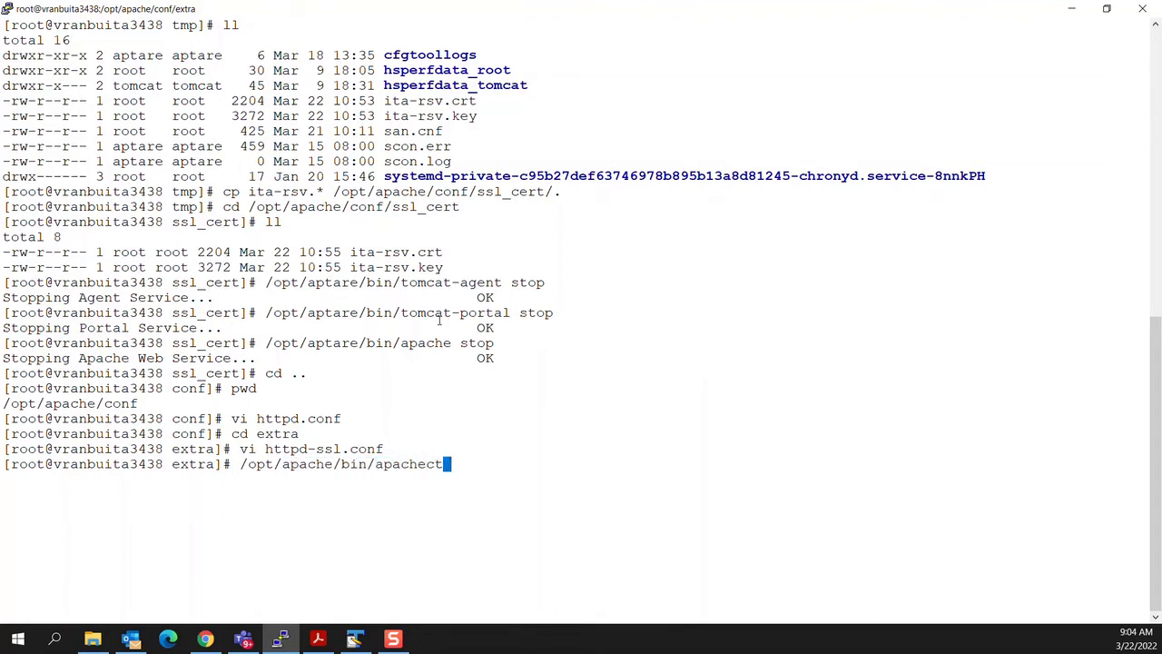
text( -t)
key(Return)
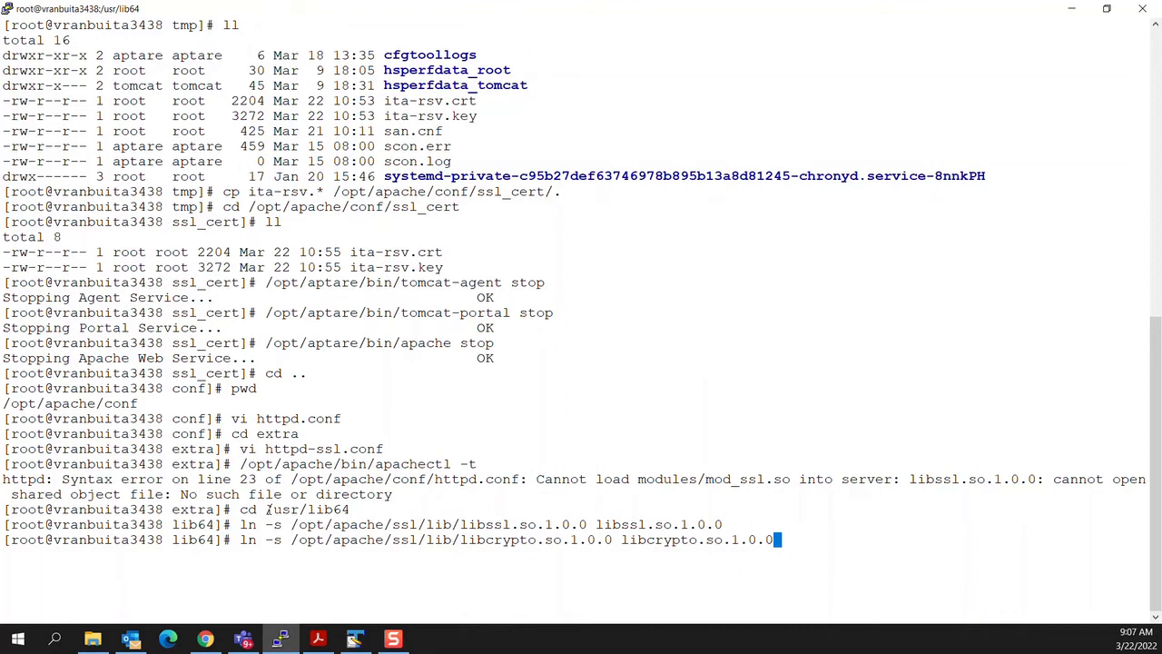
Step: Link libcrypto into /usr/lib64 and rerun apachectl -t until it reports Syntax OK
key(Return)
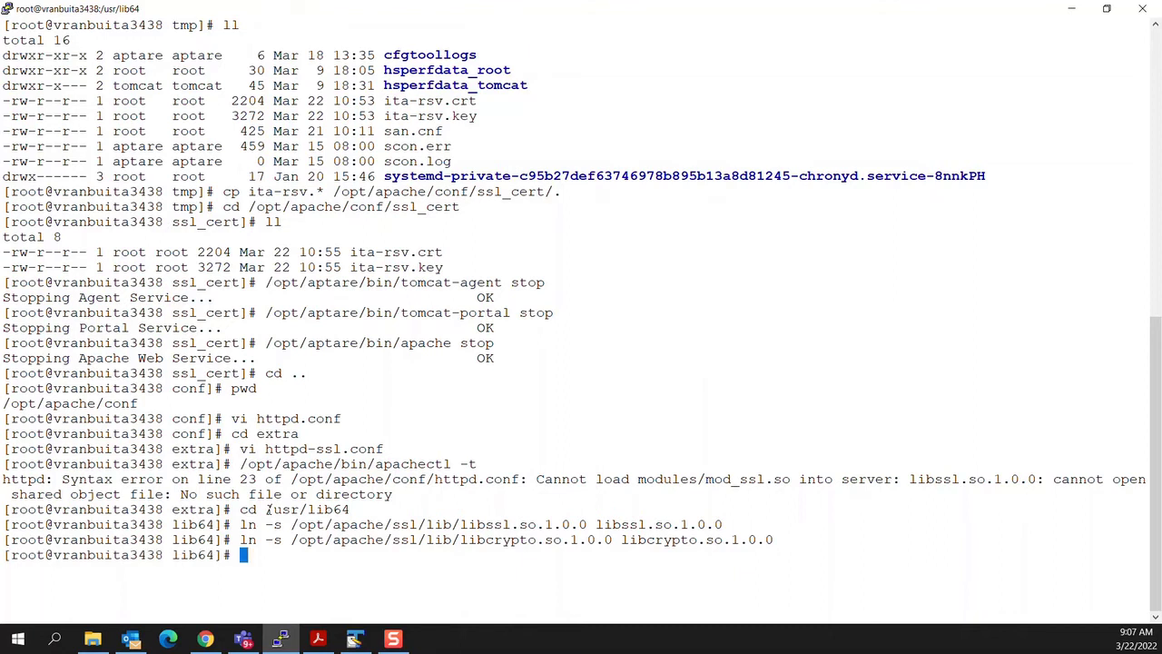
key(Up)
key(Up)
key(Up)
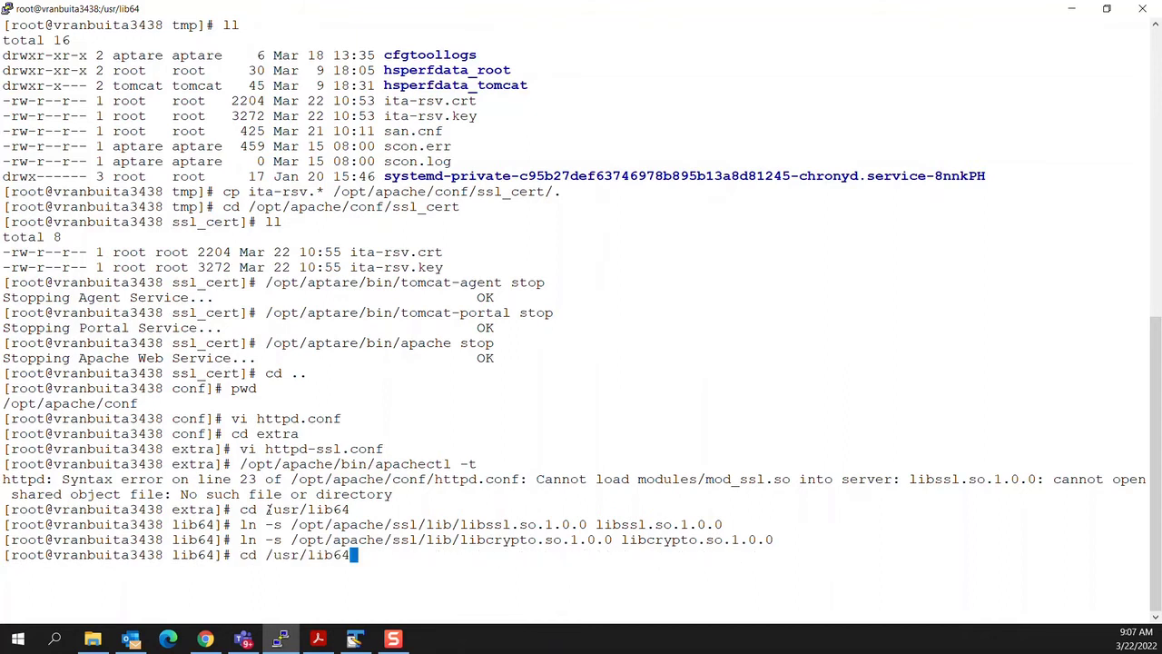
key(Up)
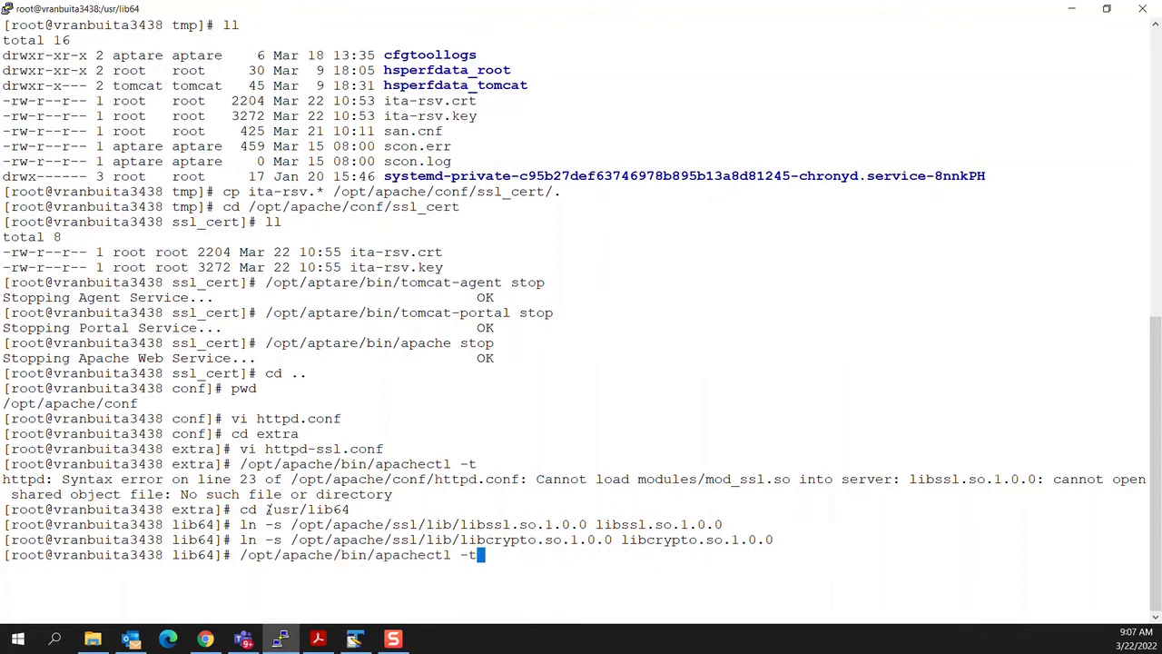
key(Return)
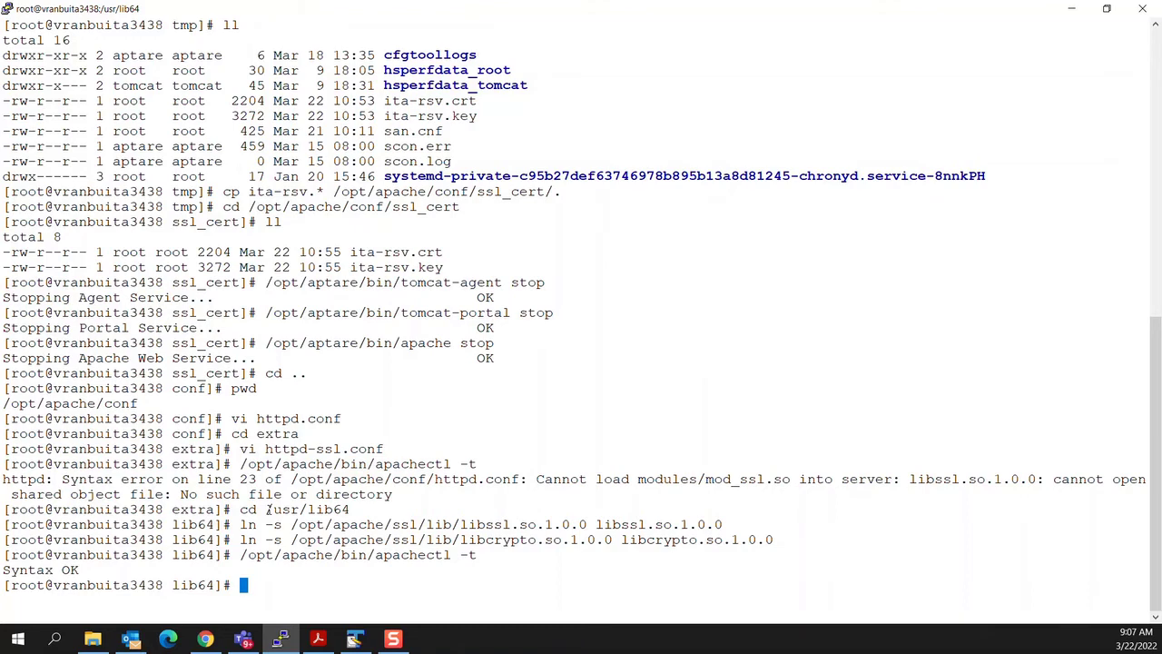
Step: Open /opt/aptare/portalconf/portal.properties in vi
text(cd /opt/aptare/portalconf)
key(Return)
text(vi portal.p)
key(Tab)
key(Return)
key(Down)
key(Down)
key(Down)
key(Down)
key(Down)
key(Down)
key(Down)
key(Down)
key(Down)
key(Down)
key(Down)
key(Down)
key(Down)
key(Down)
key(Down)
key(Down)
key(Down)
key(Down)
key(Down)
key(Down)
key(Down)
key(Down)
key(Down)
key(Down)
key(Down)
key(Down)
key(Down)
key(Down)
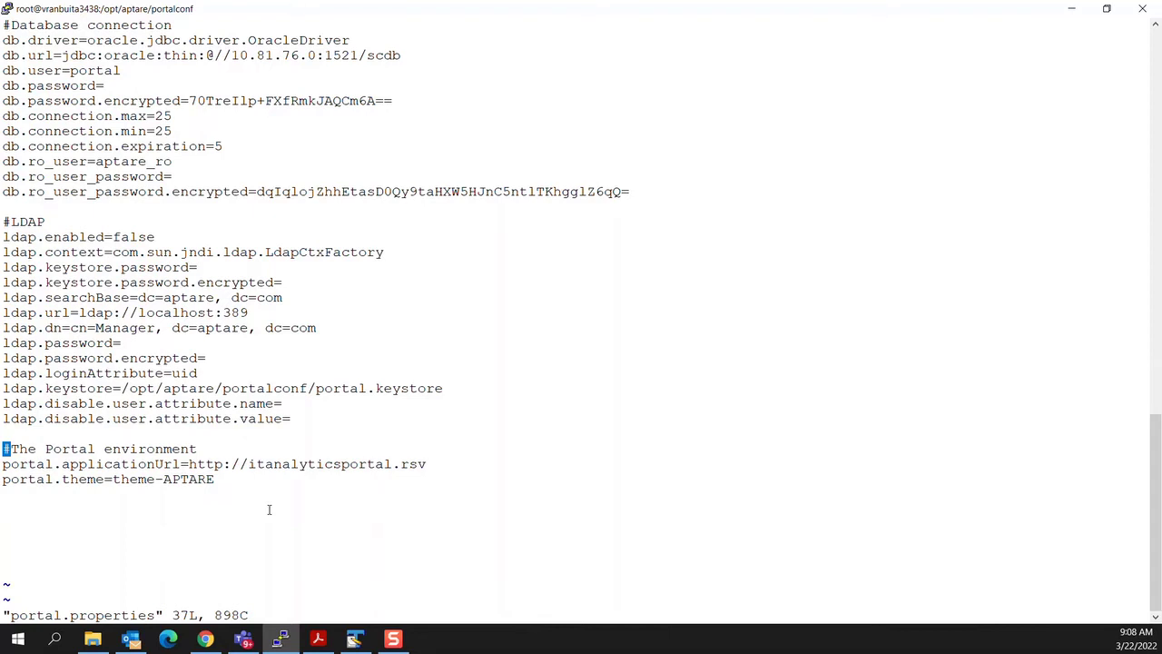
Step: Change the portal applicationUrl to https in portal.properties and save the file
key(Down)
key(Down)
key(Down)
key(Up)
key(Up)
text(f:is)
key(Escape)
text(:wq!)
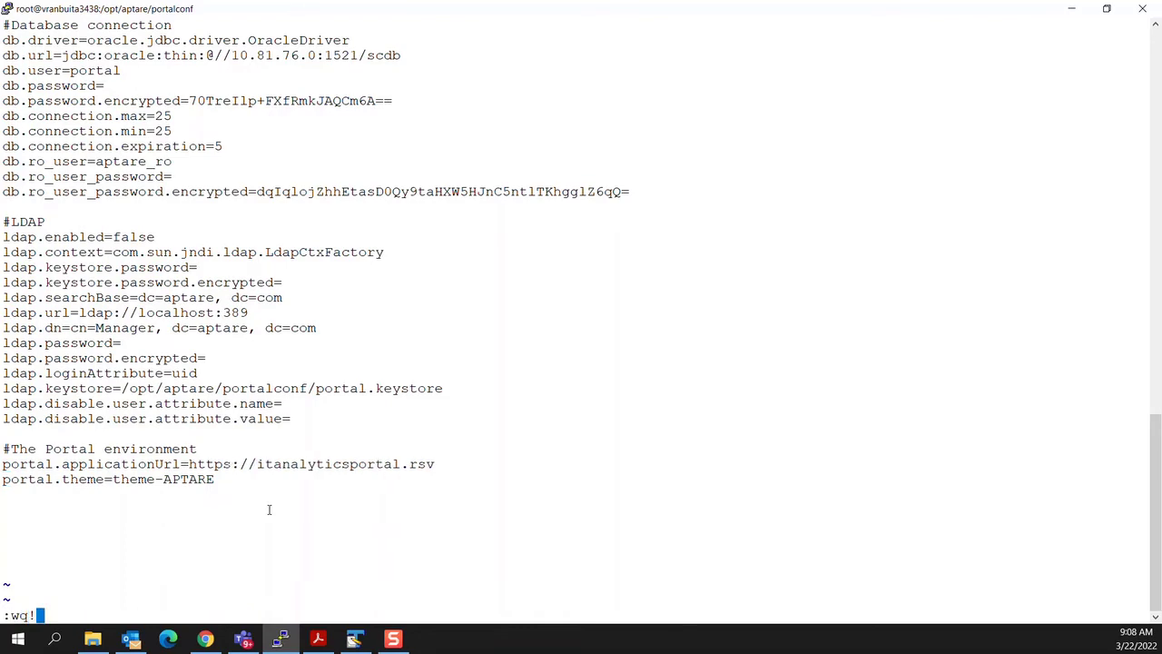
key(Return)
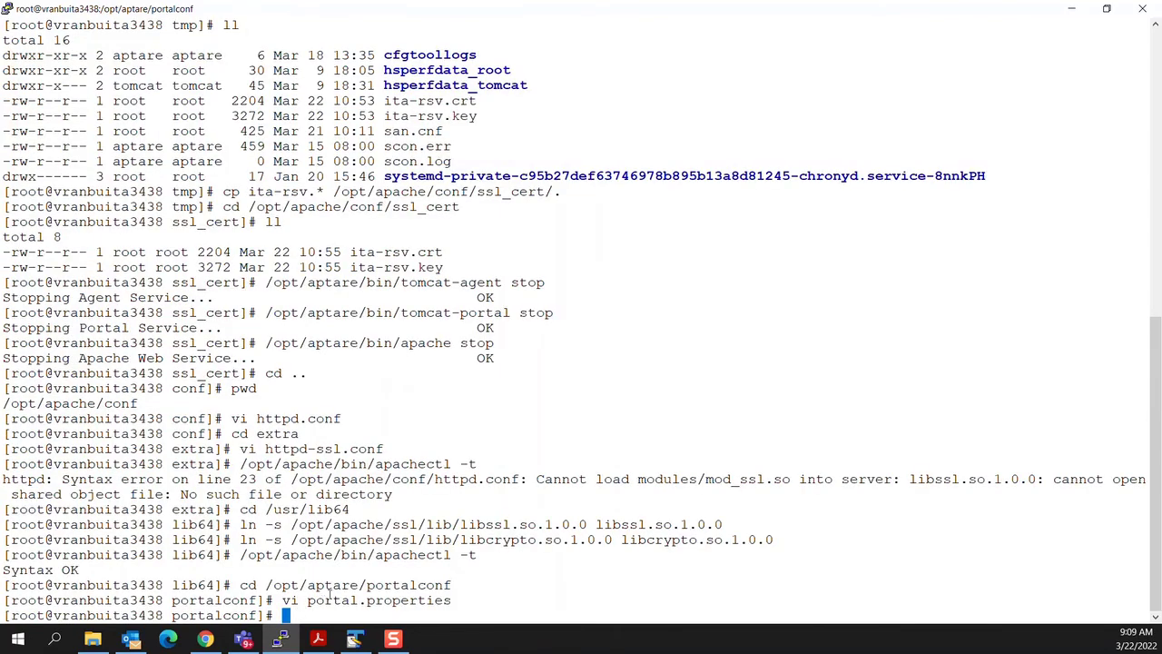
Step: Start all aptare services with /opt/aptare/bin/aptare start, then list the network interfaces with ifconfig
text(/opt/aptare/bin/aptare start)
key(Return)
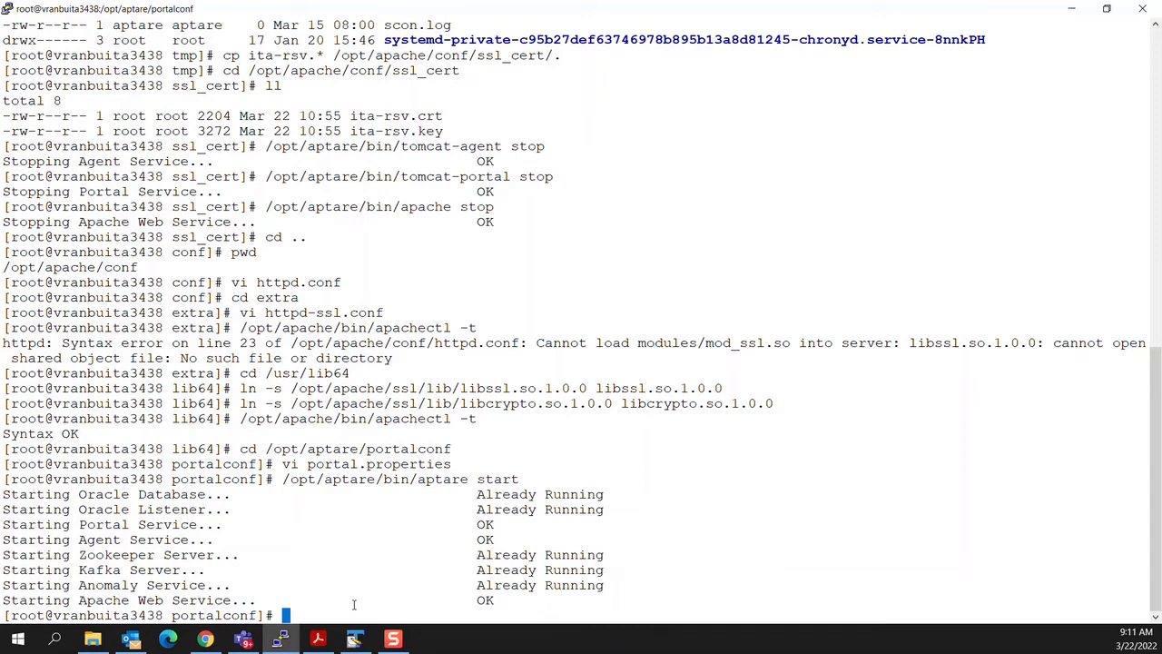
text(ifconfig)
key(Return)
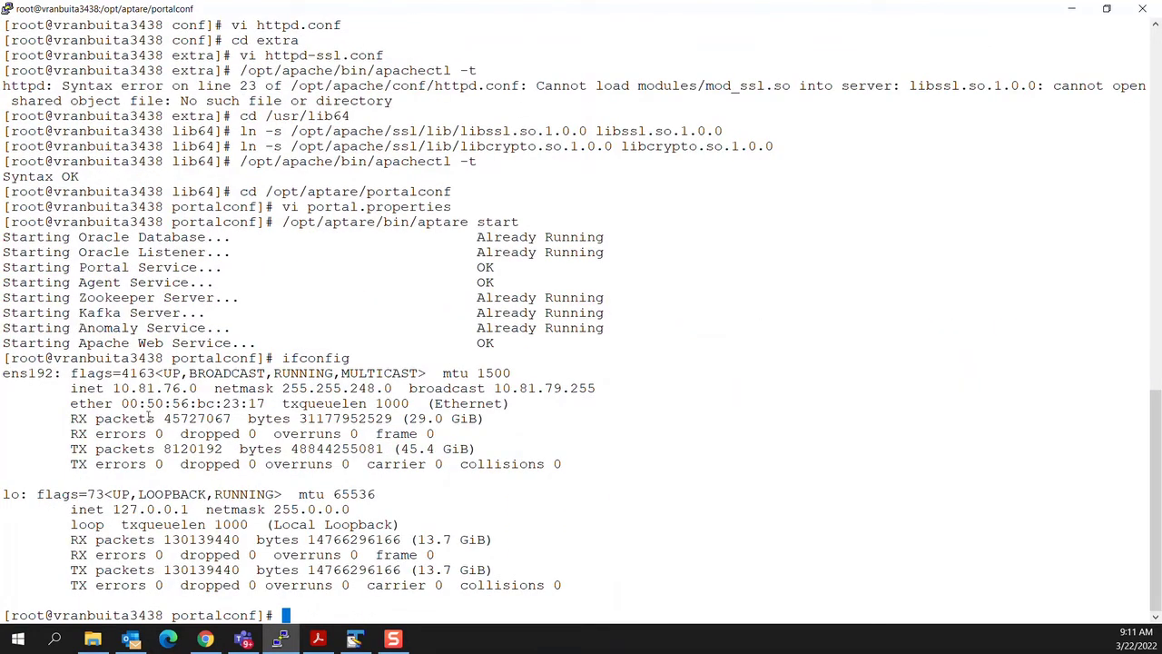
Step: Launch Notepad and browse the etc folder with all file types shown
click(54, 638)
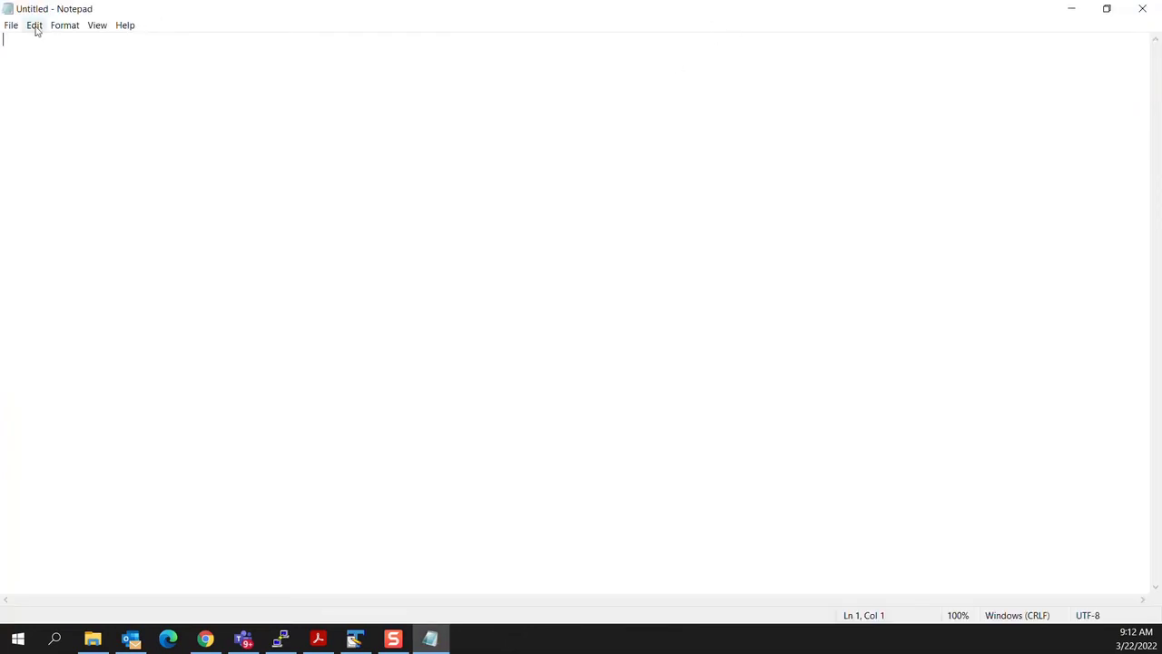
click(11, 27)
click(34, 71)
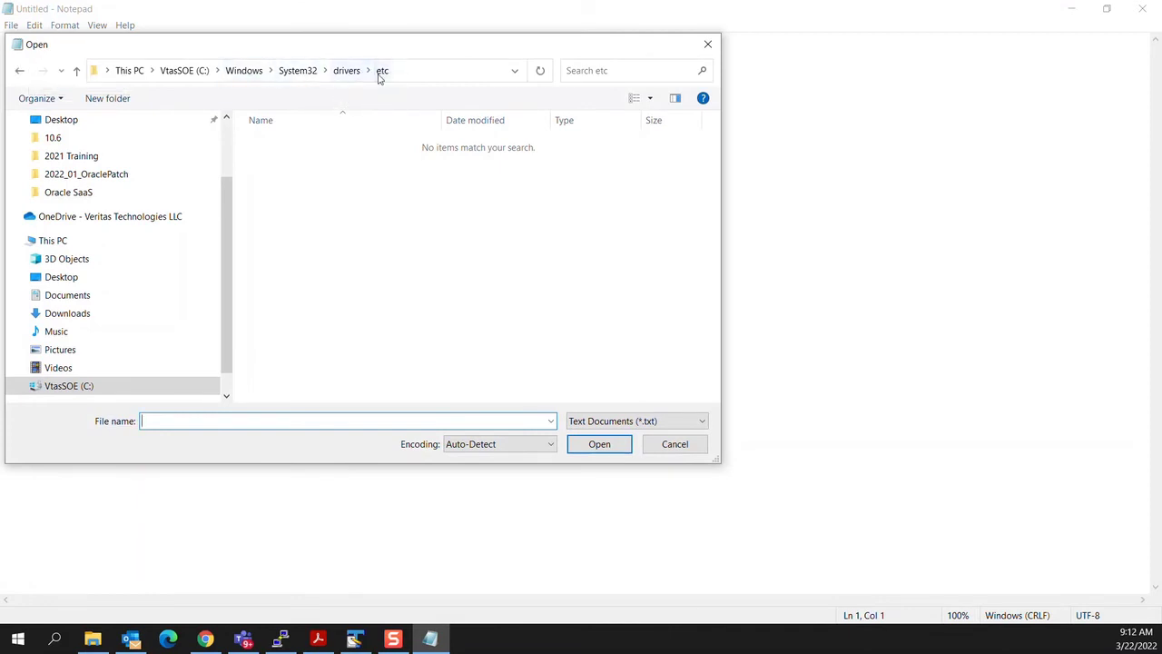
click(635, 420)
click(644, 445)
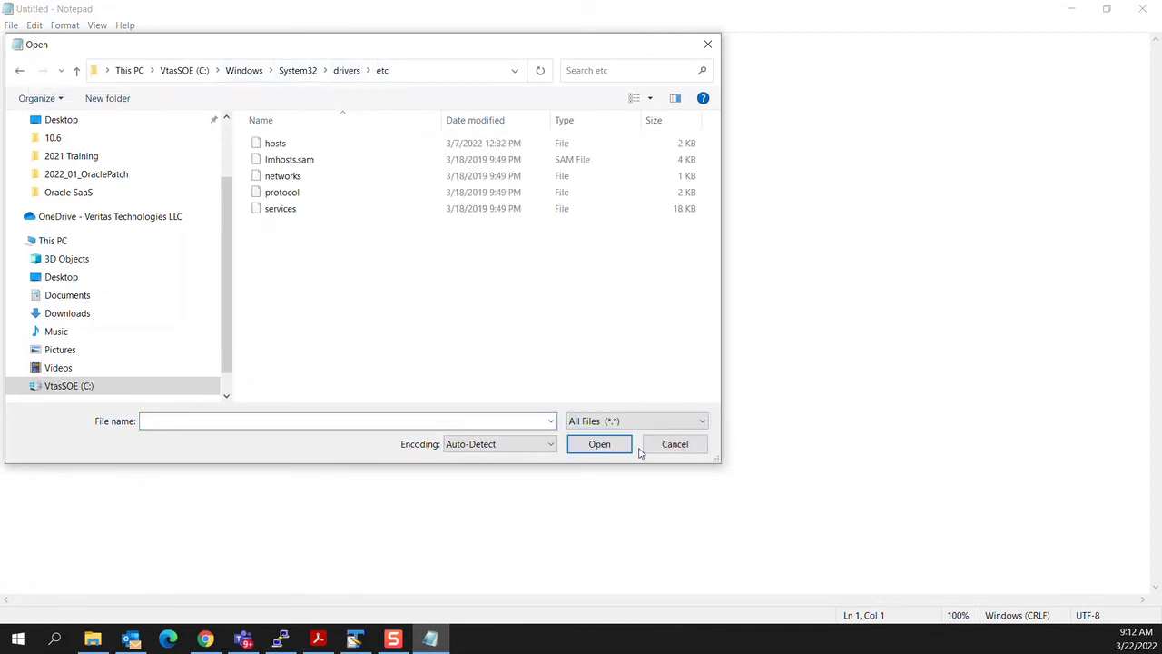
Step: Open the hosts file and add a line mapping 10.81.76.0 to itanalyticsportal.rsv
click(312, 145)
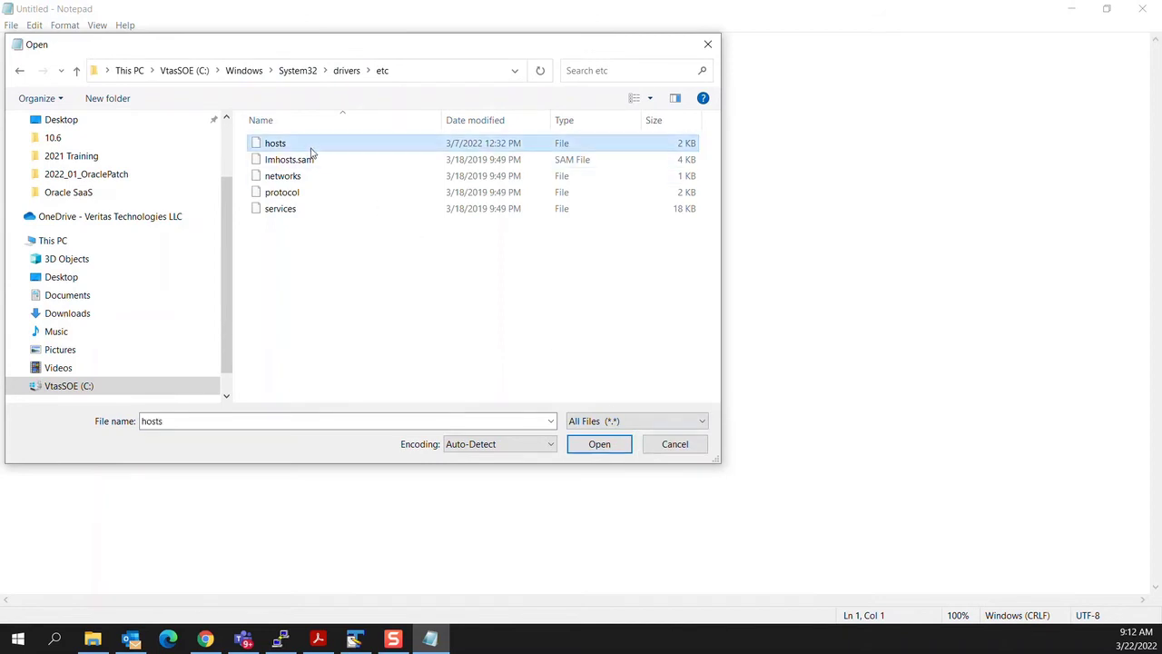
click(586, 443)
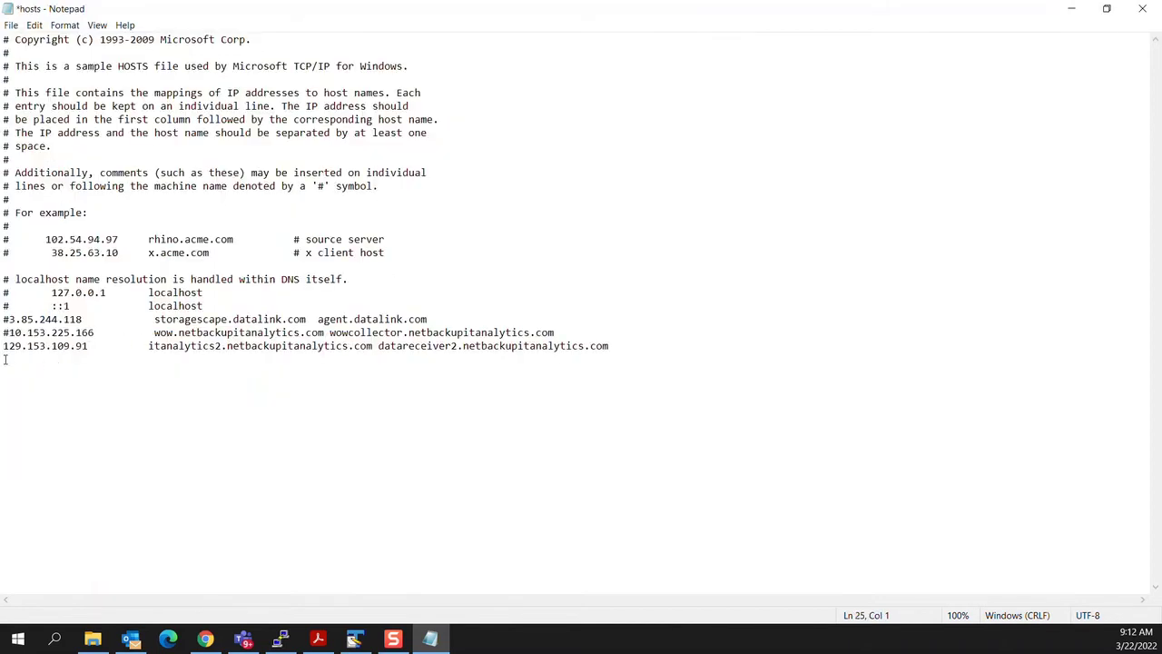
text(10.81.76.0               itanalyticsportal.rsv   itanalyticsagent.rsv)
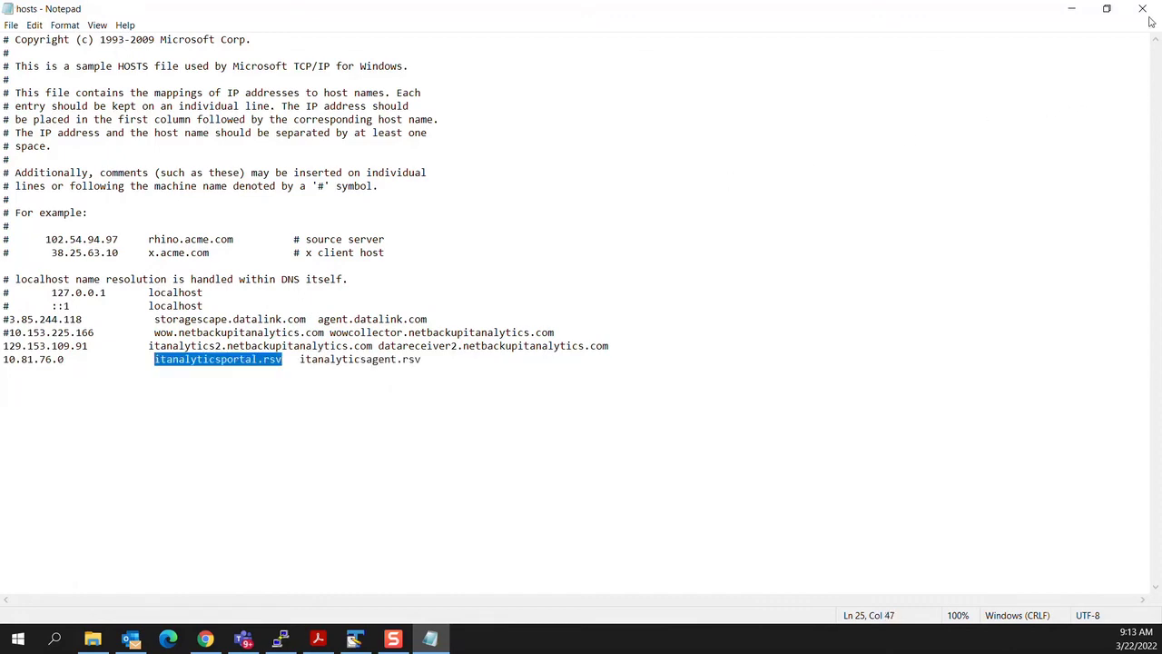
click(1142, 8)
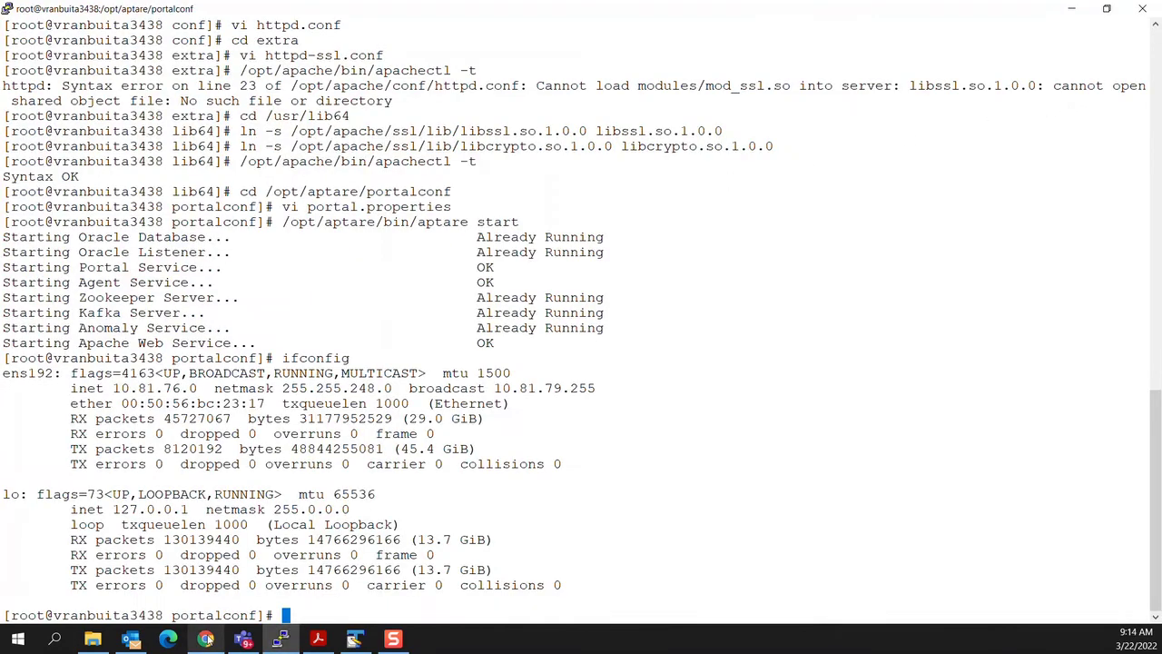
click(206, 639)
key(ctrl+w)
click(190, 40)
text(itanalyticsportal.rsv)
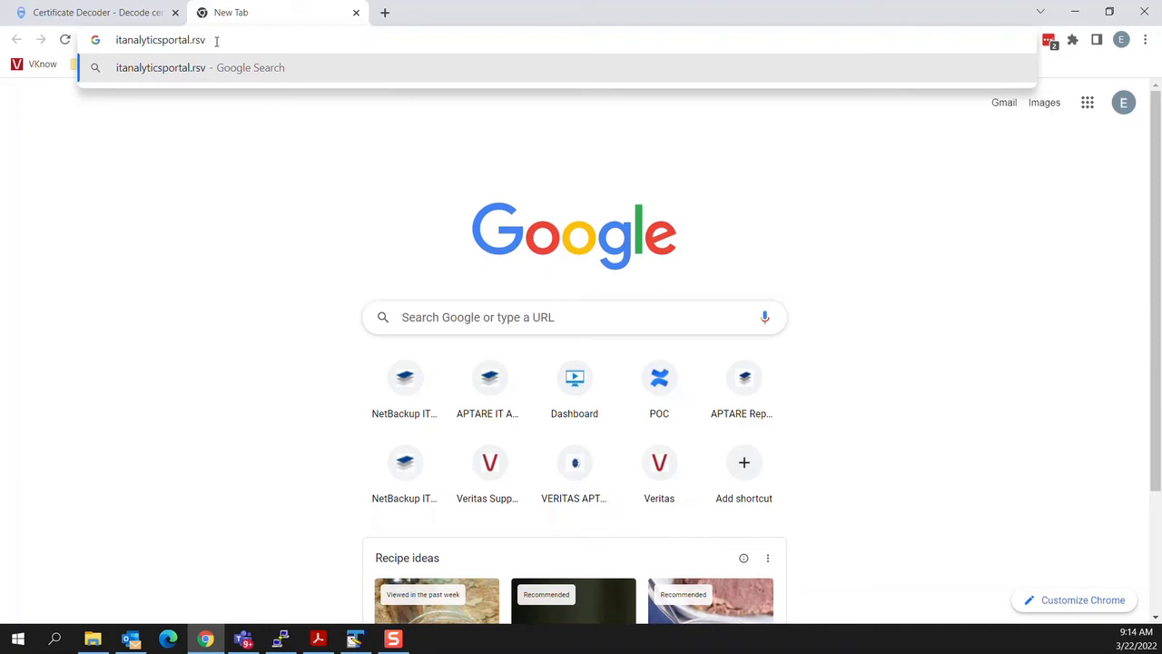
click(117, 40)
text(https:/)
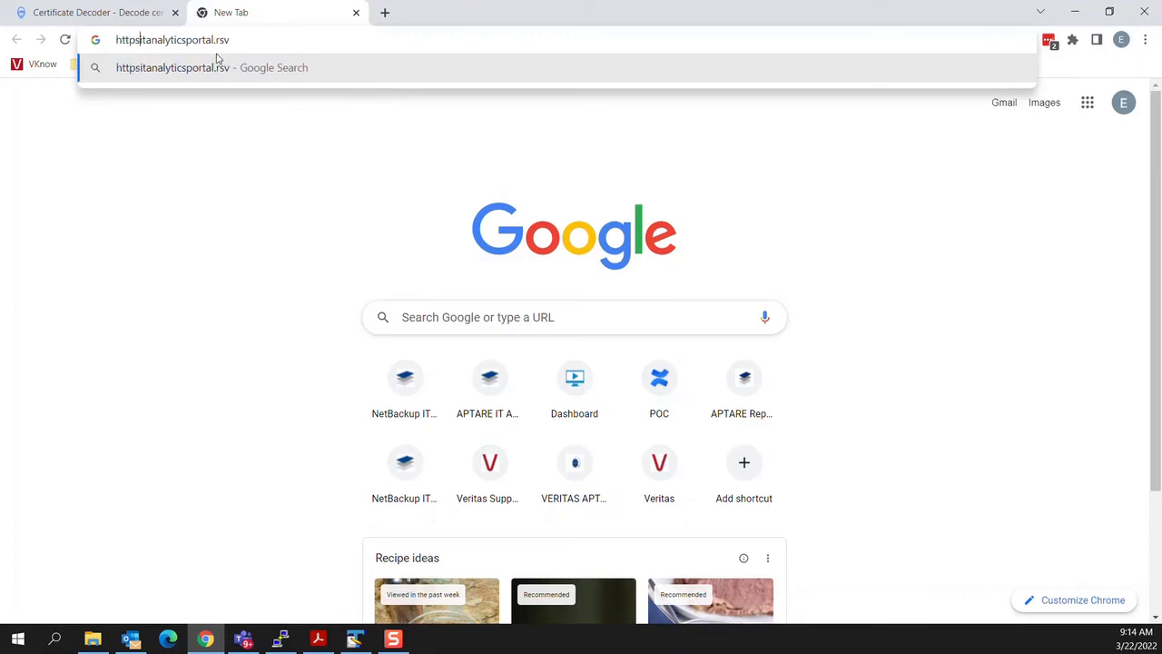
text(/)
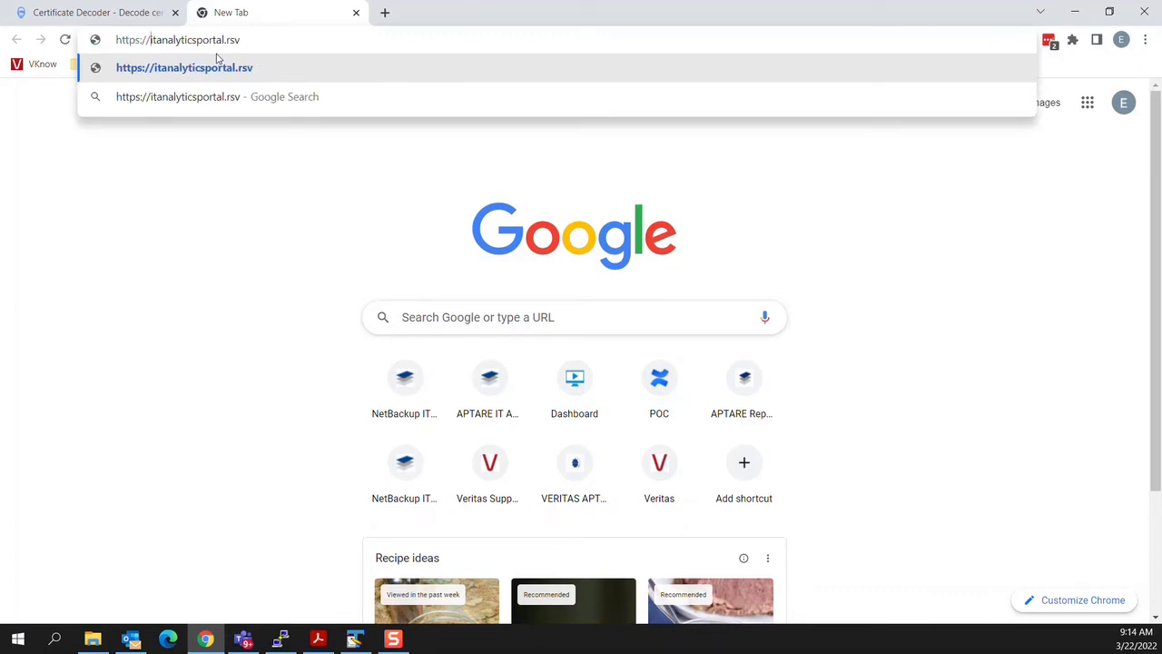
key(Return)
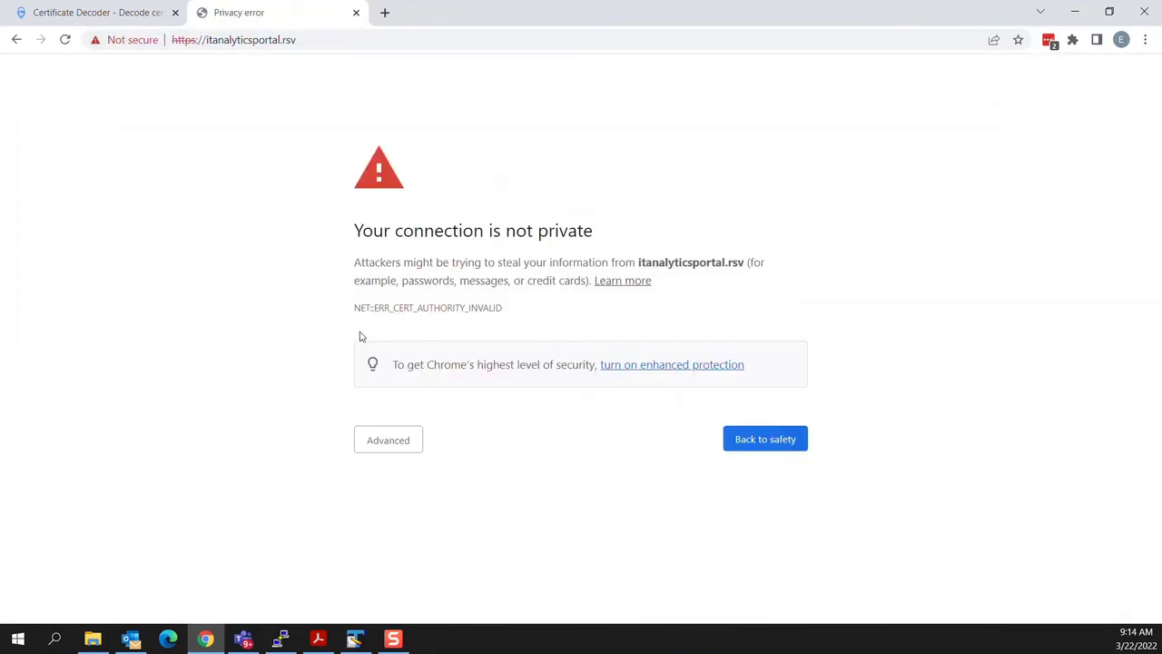
Step: Proceed past the privacy warning and inspect the portal's self-signed certificate
click(393, 440)
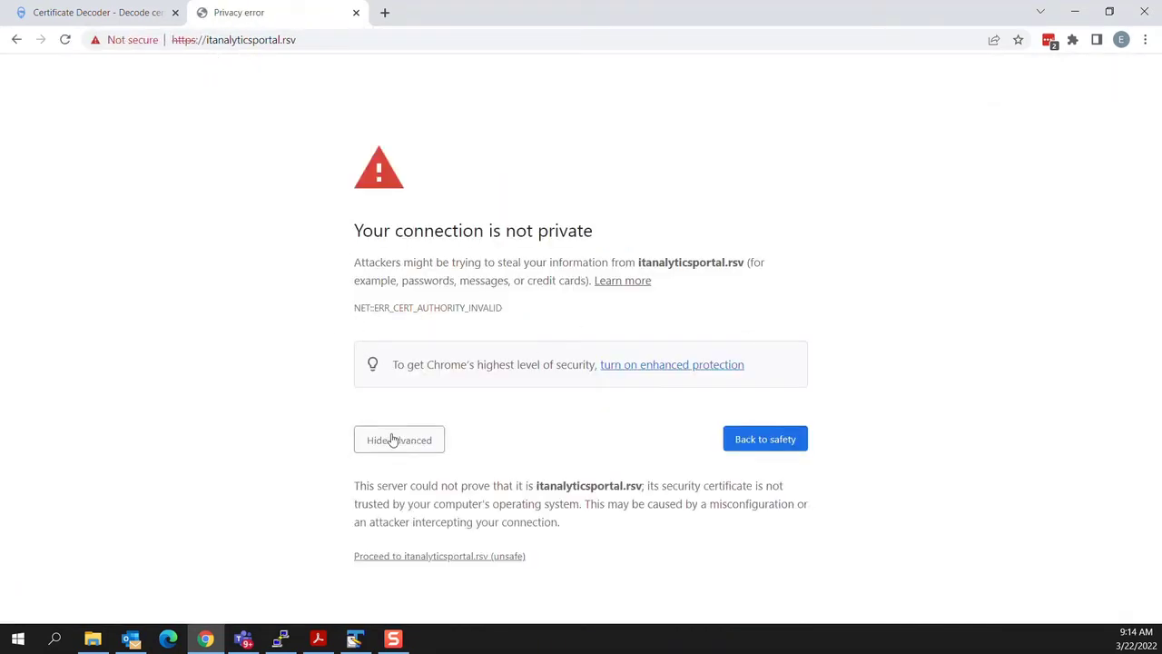
click(426, 557)
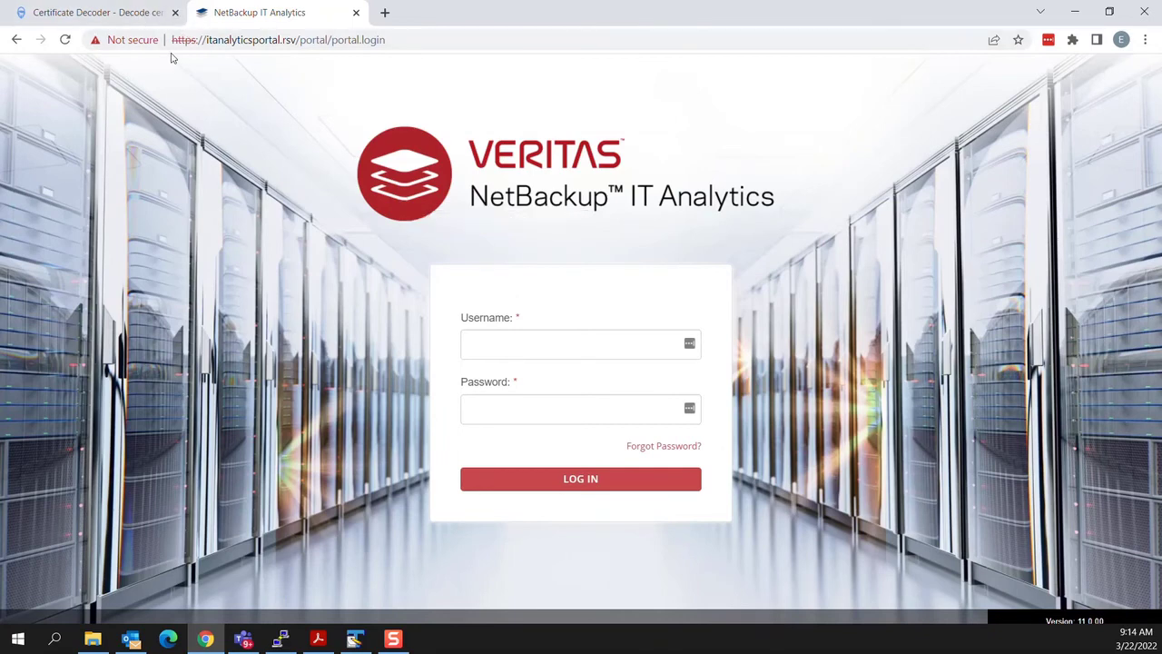
click(100, 43)
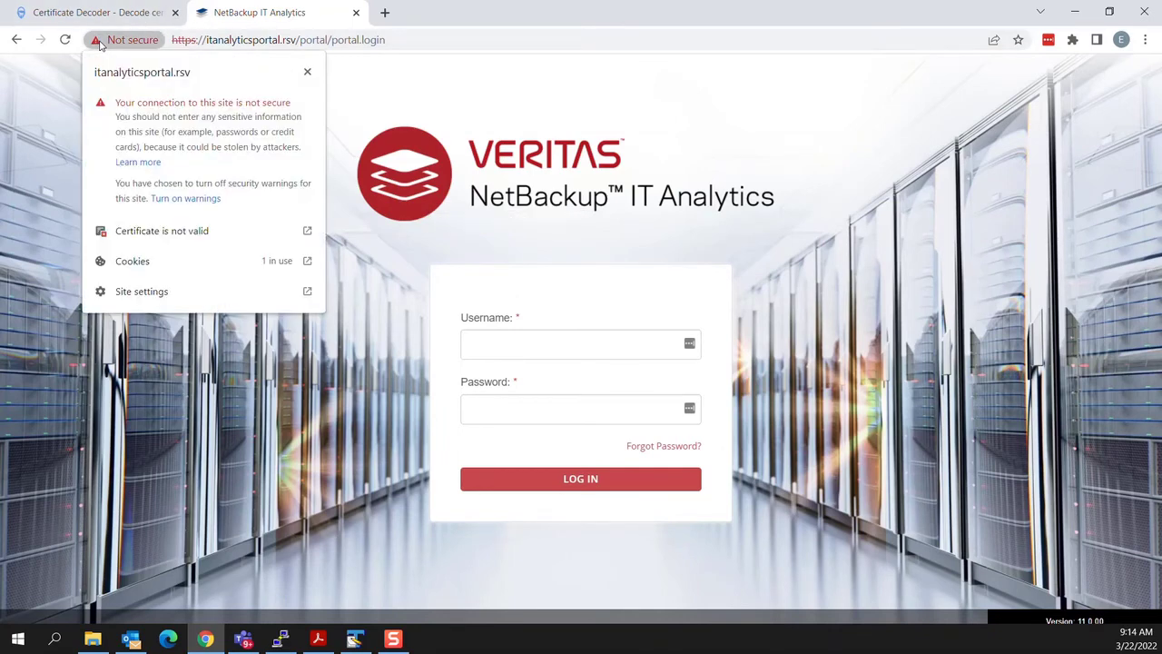
click(168, 232)
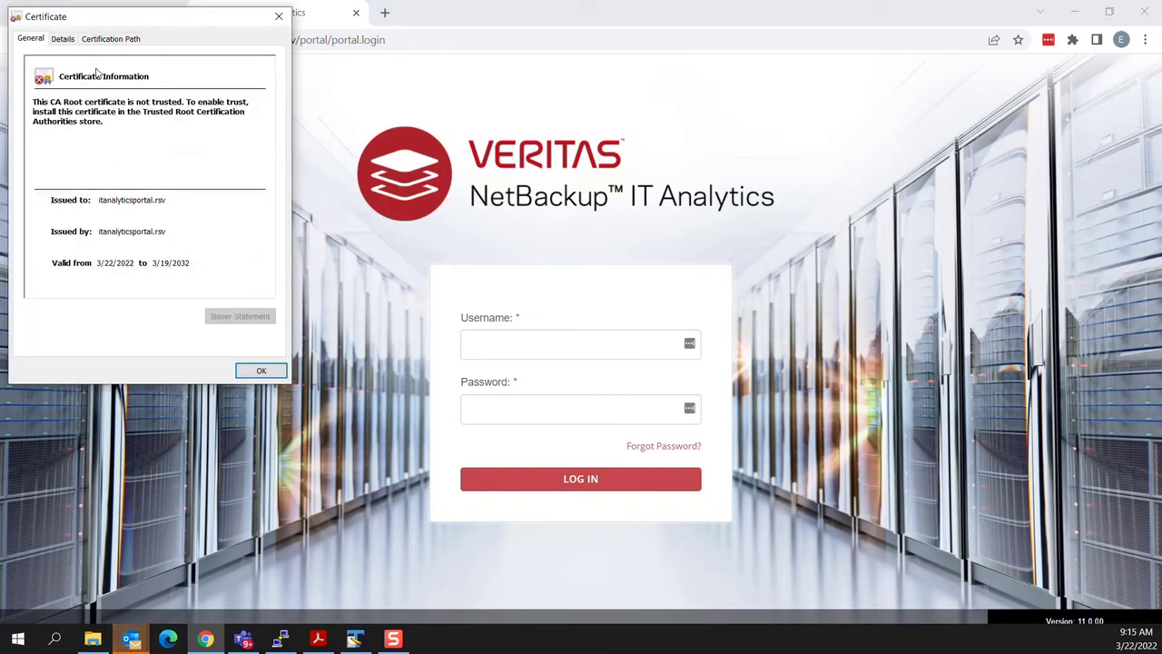
click(261, 370)
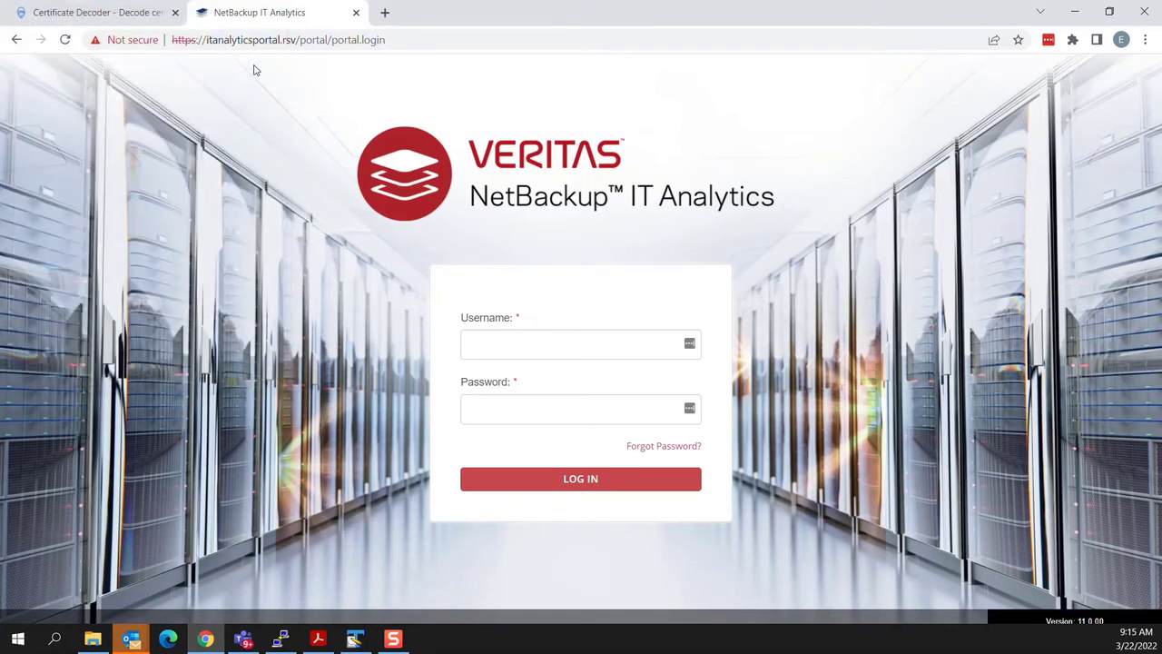
click(538, 337)
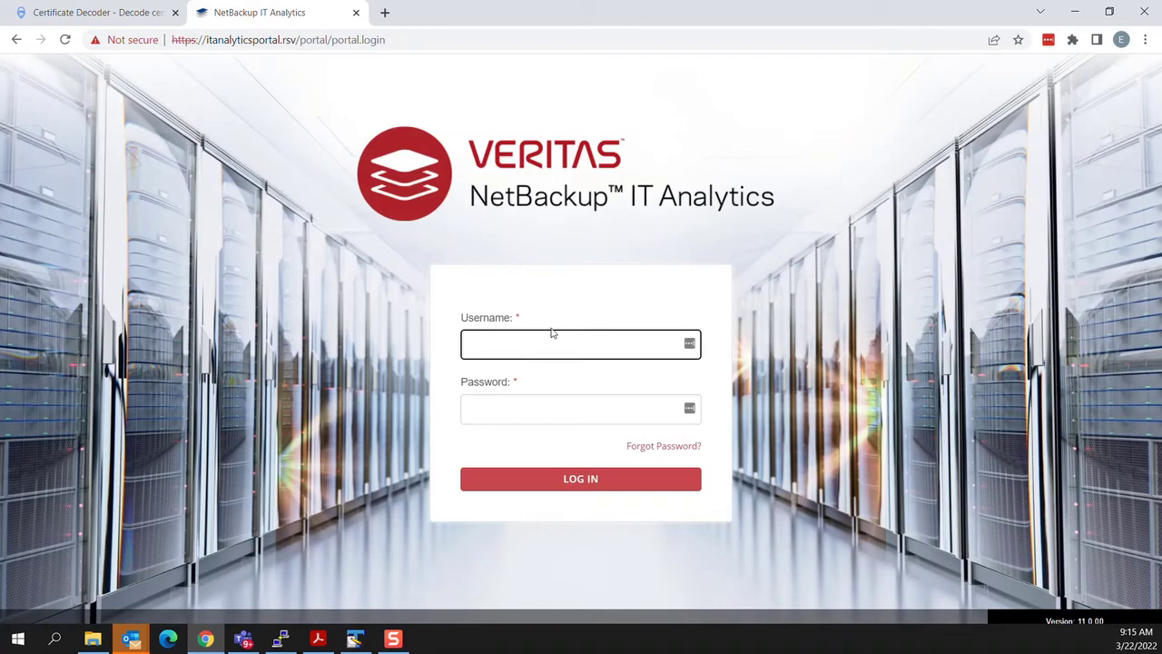
Step: Log in to the portal as admin@rsv with the admin password and dismiss the alert
text(admin@rsv)
key(Tab)
text(admin)
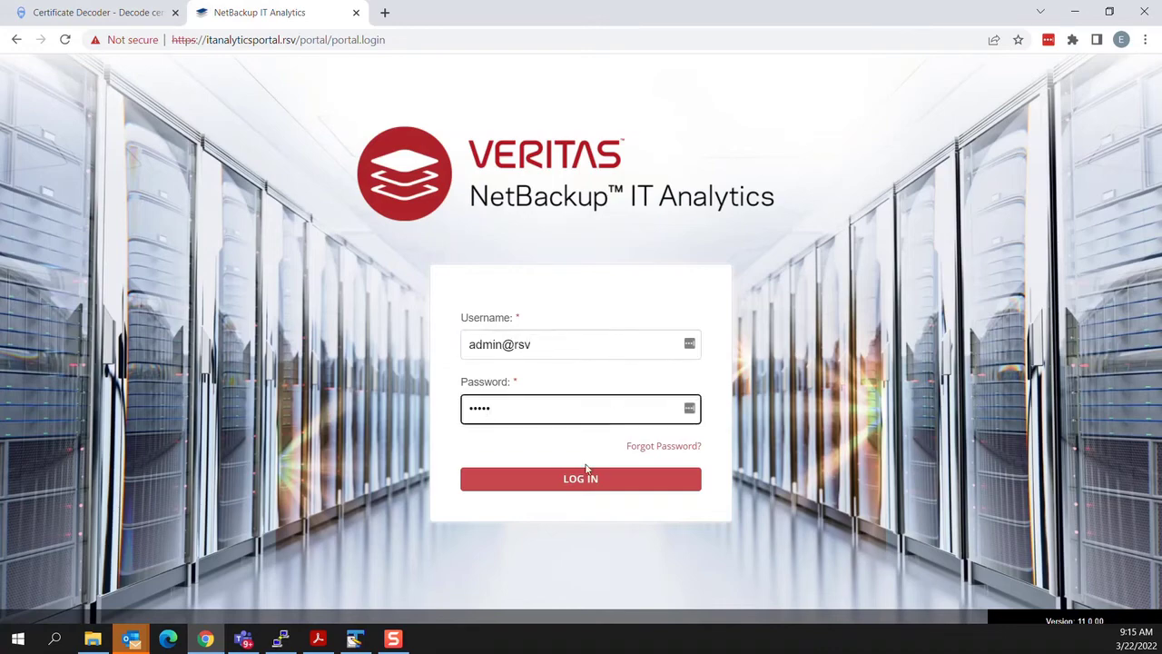
click(586, 475)
click(454, 386)
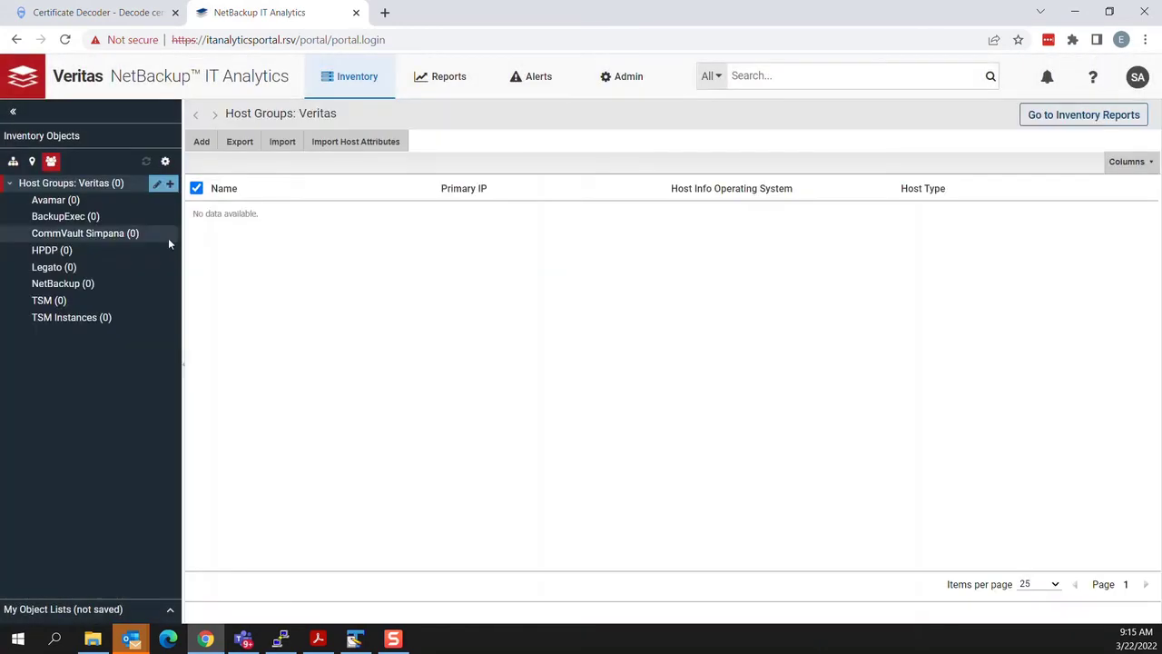
Step: In Admin > Data Collection > Collector Administration, enable SSL on the test collector
click(623, 80)
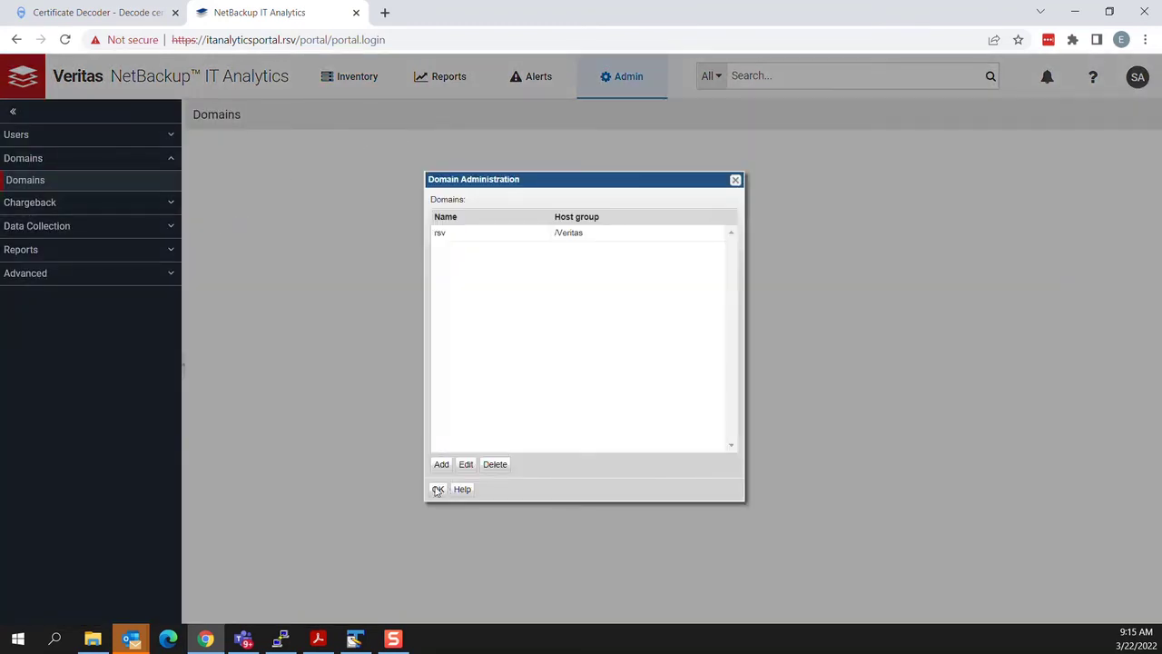
click(735, 180)
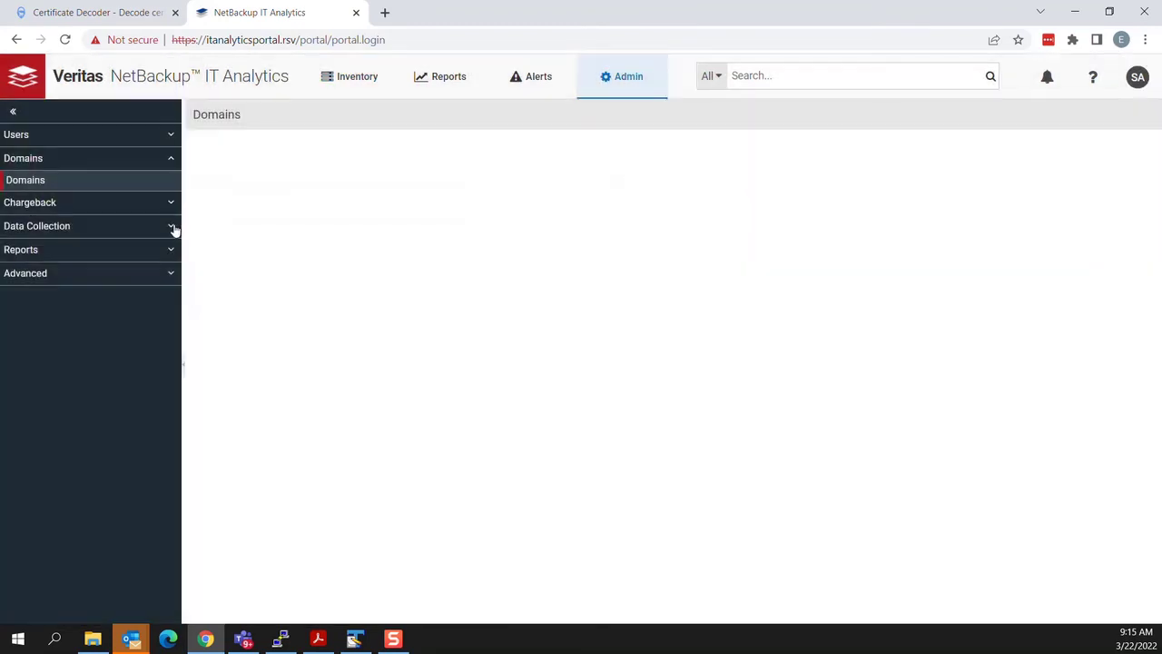
click(173, 228)
click(104, 268)
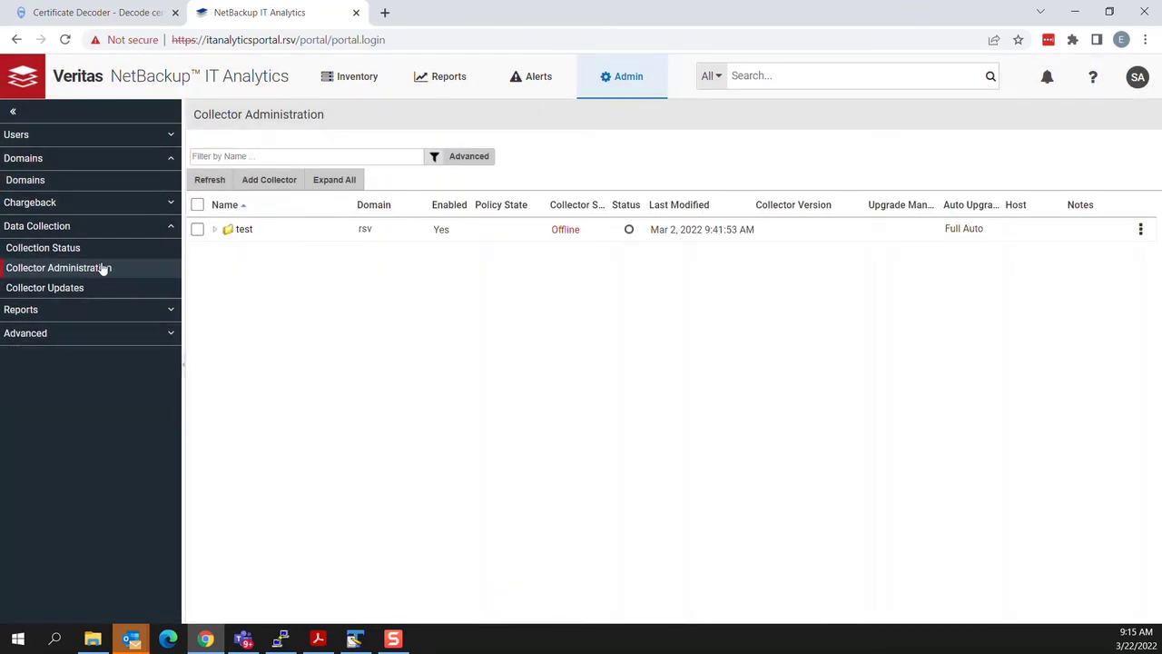
double_click(262, 234)
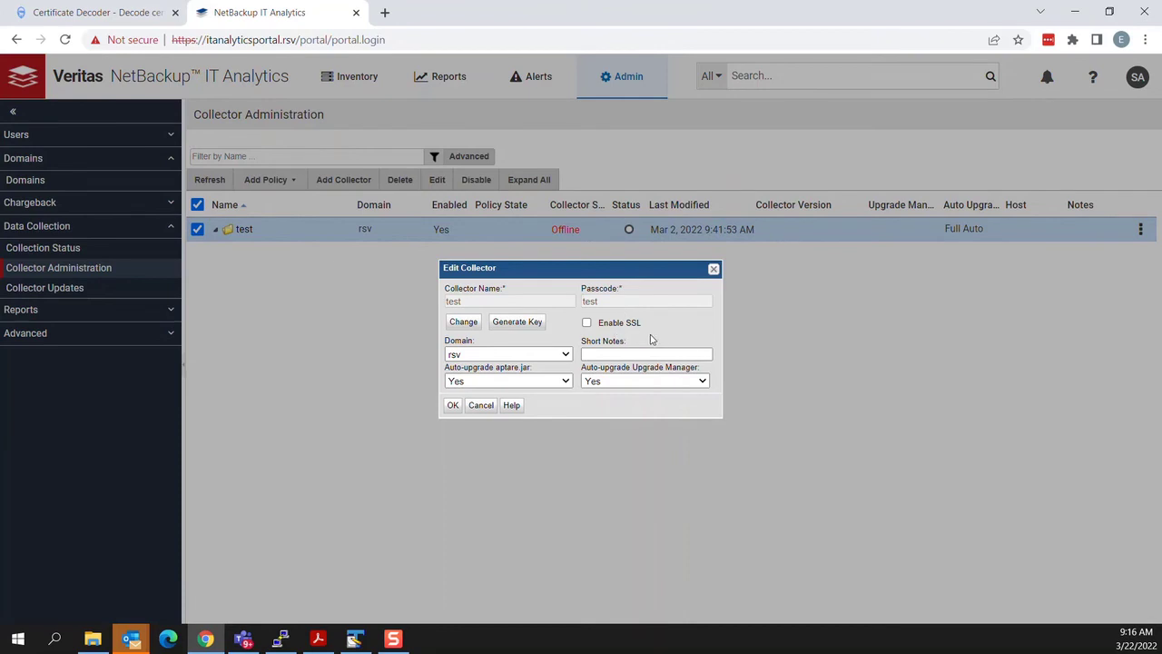
click(588, 324)
click(453, 405)
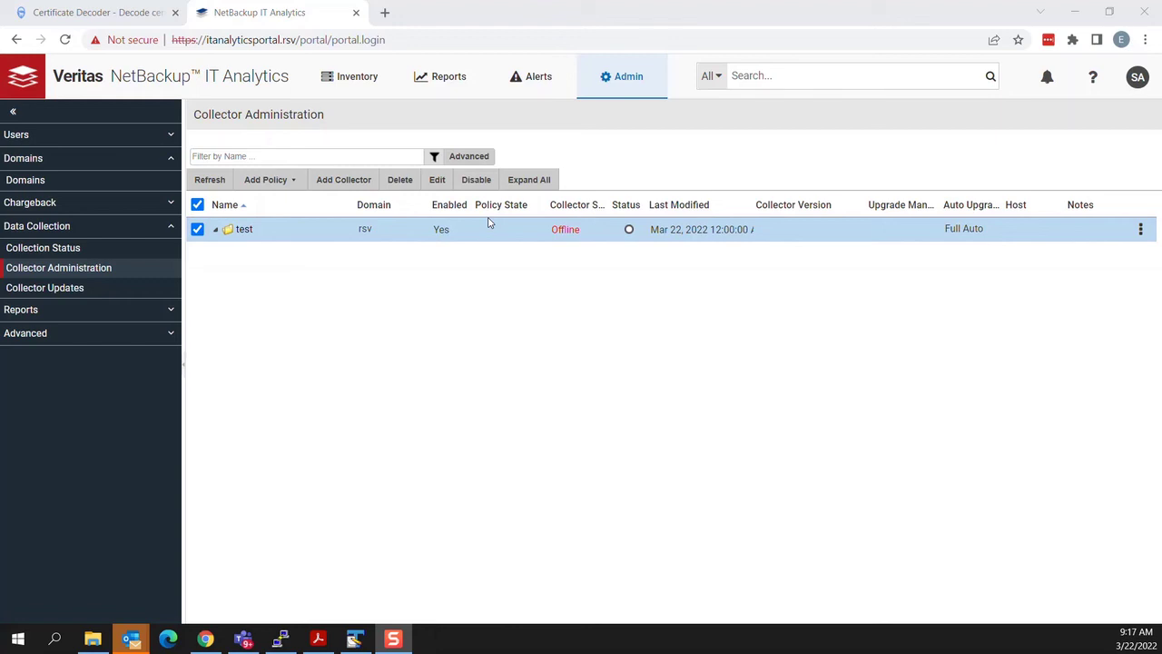
click(385, 11)
text(https:)
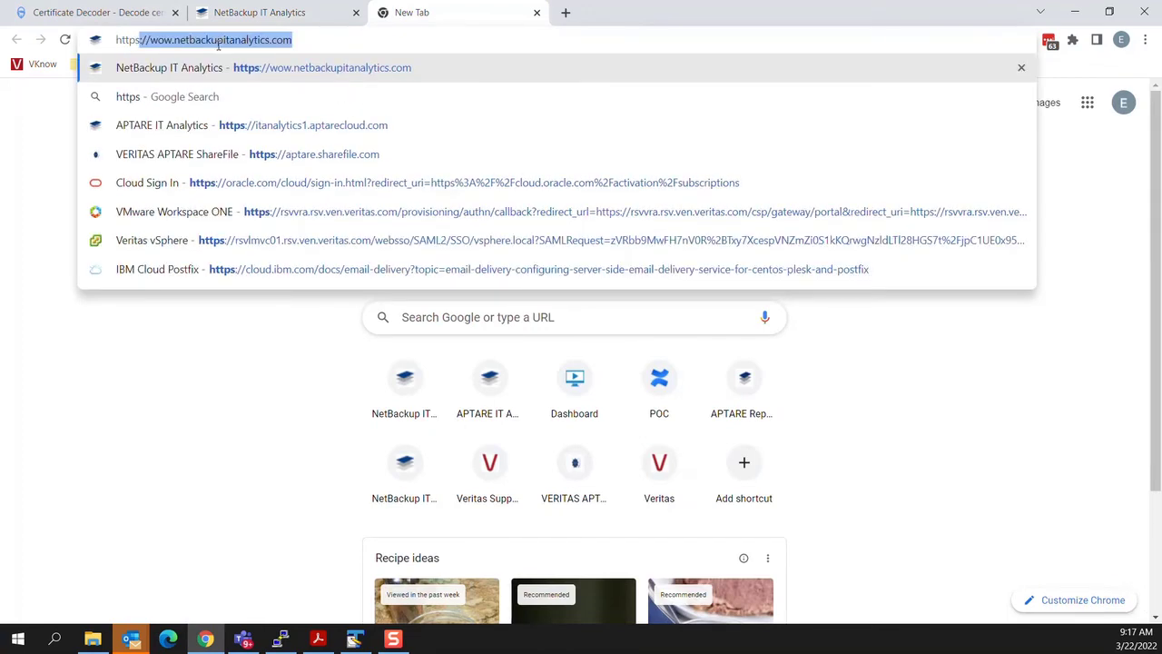
text(//itana)
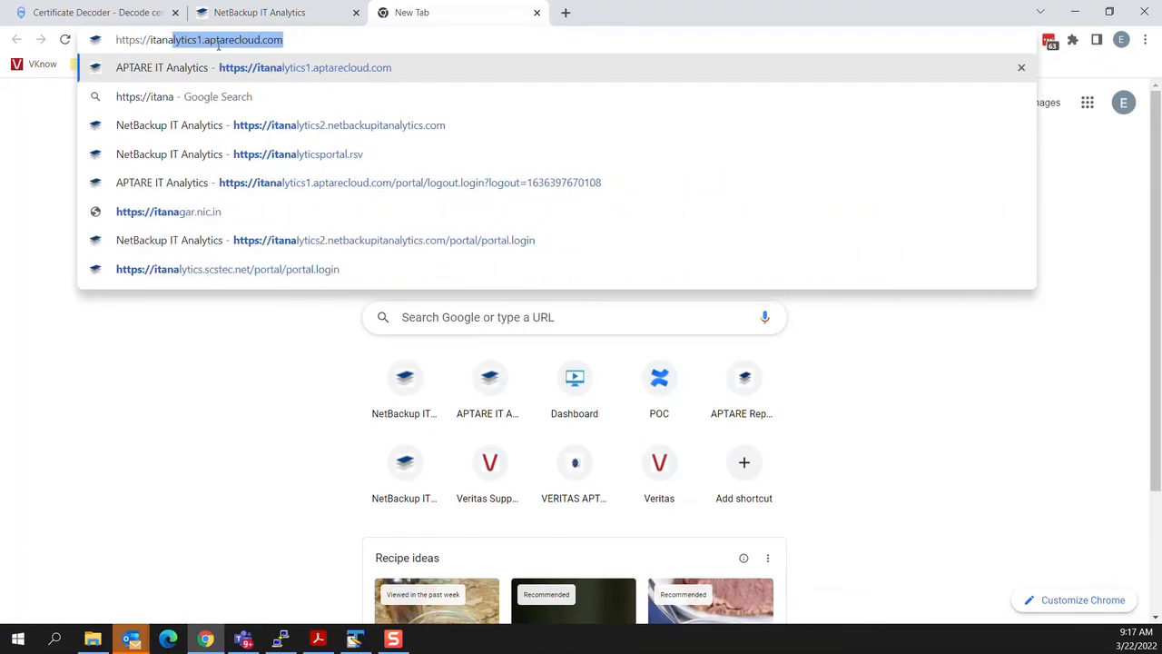
text(lyticsagent.)
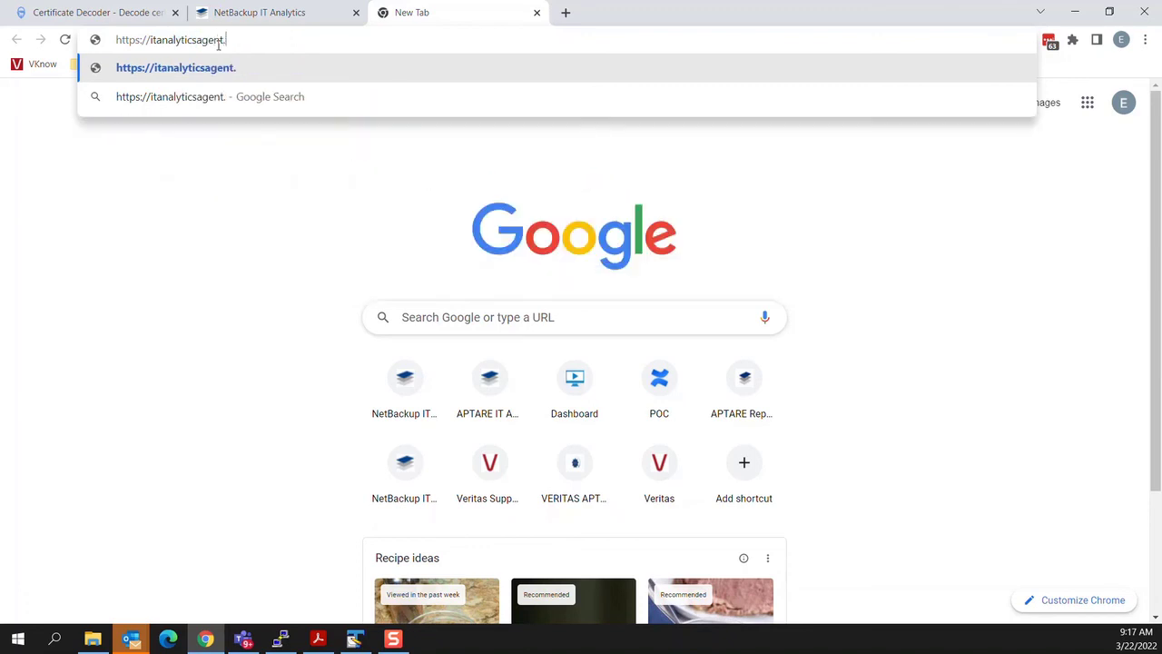
text(rsv)
key(Return)
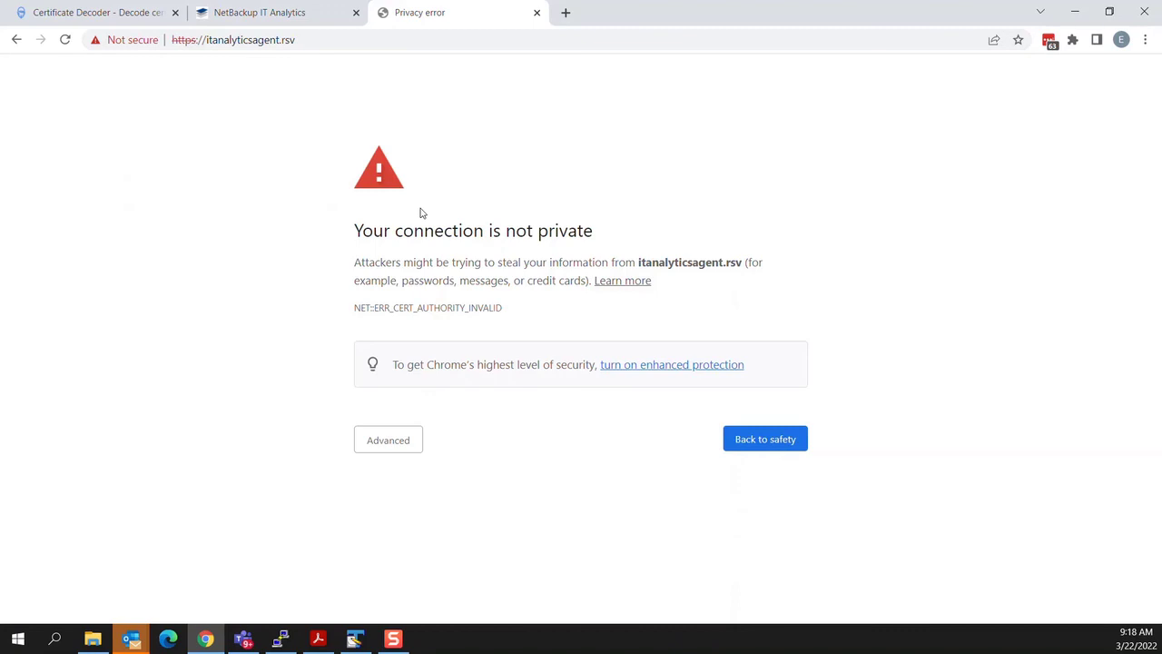
click(399, 443)
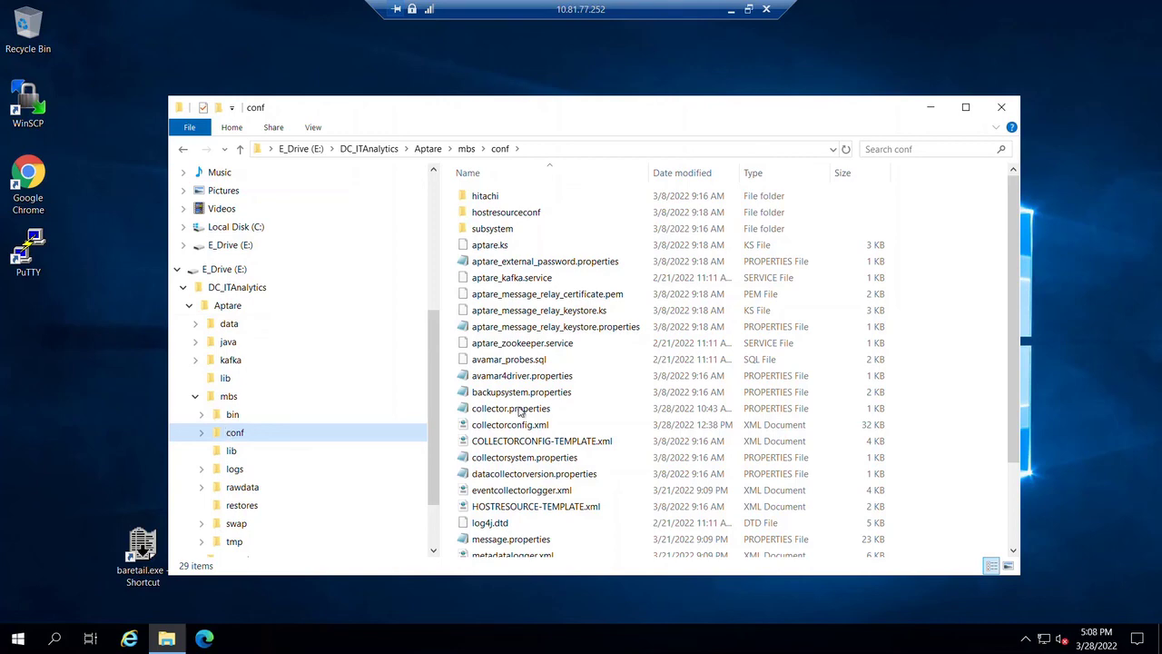
Step: Open collector.properties from the conf folder in Notepad
double_click(519, 410)
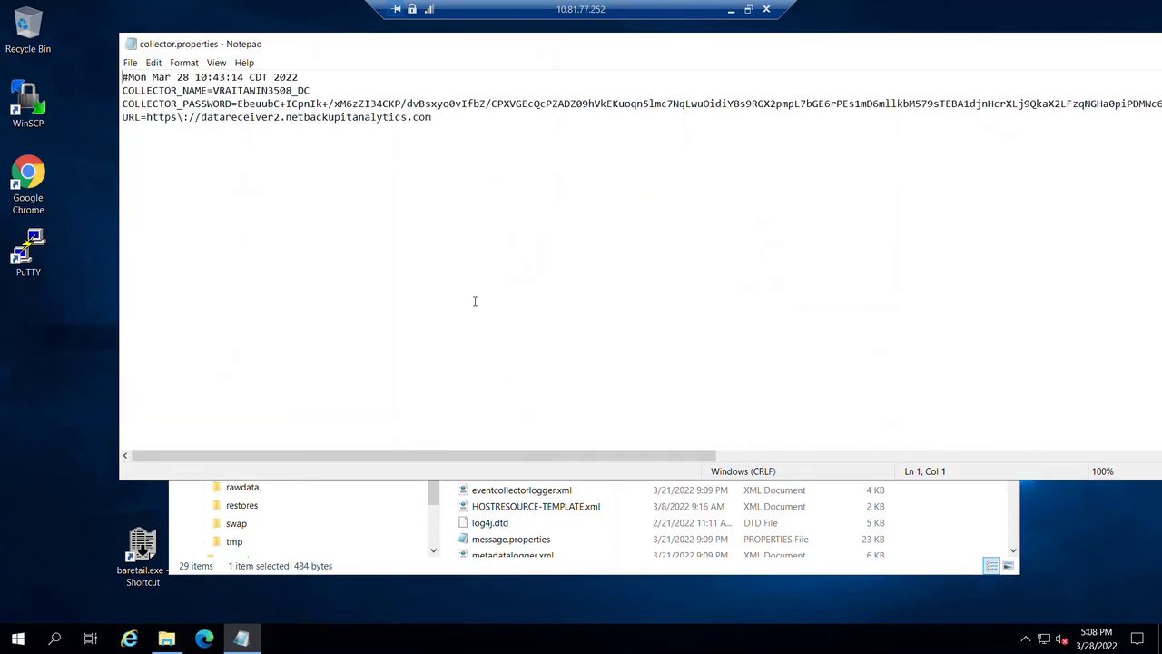